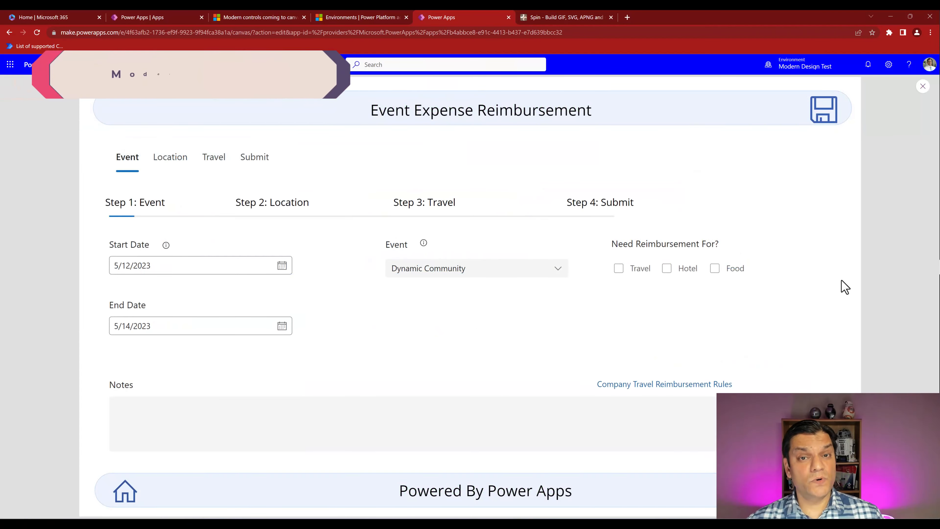
Switch through the Location, Travel and Submit tabs in the app preview to check how the progress bar follows
{"action": "left_click", "coordinate": [170, 157]}
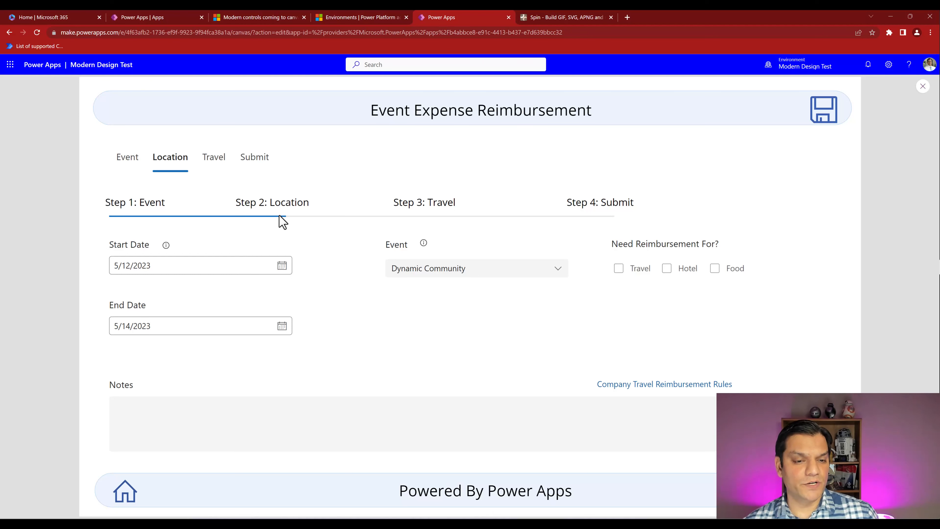
{"action": "left_click", "coordinate": [219, 169]}
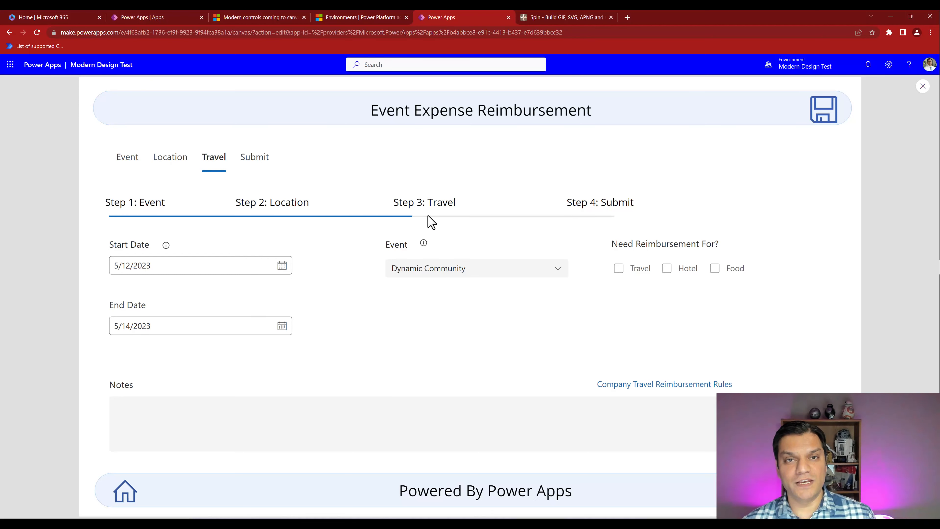
{"action": "left_click", "coordinate": [249, 163]}
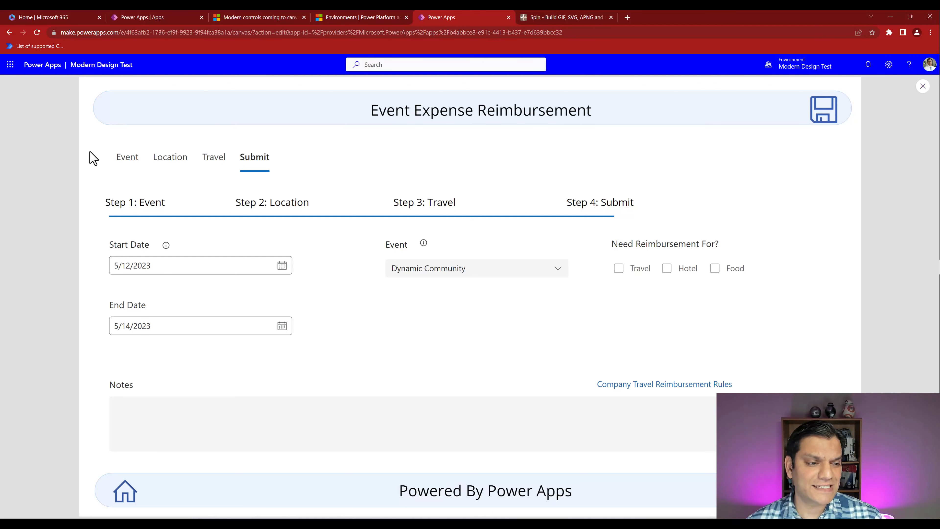
Close the preview, select the tab list and expand the Modern screen's controls in the tree view
{"action": "left_click", "coordinate": [923, 86]}
{"action": "left_click", "coordinate": [408, 184]}
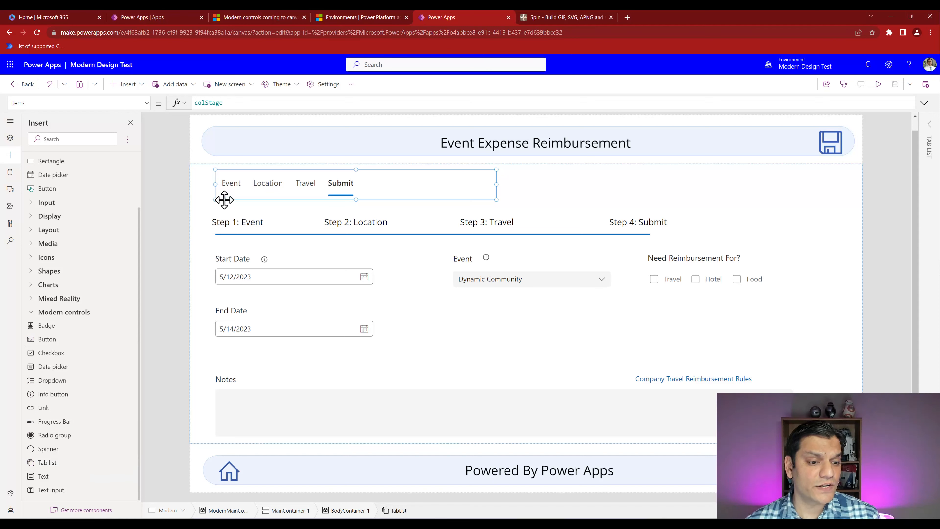
{"action": "left_click", "coordinate": [11, 138]}
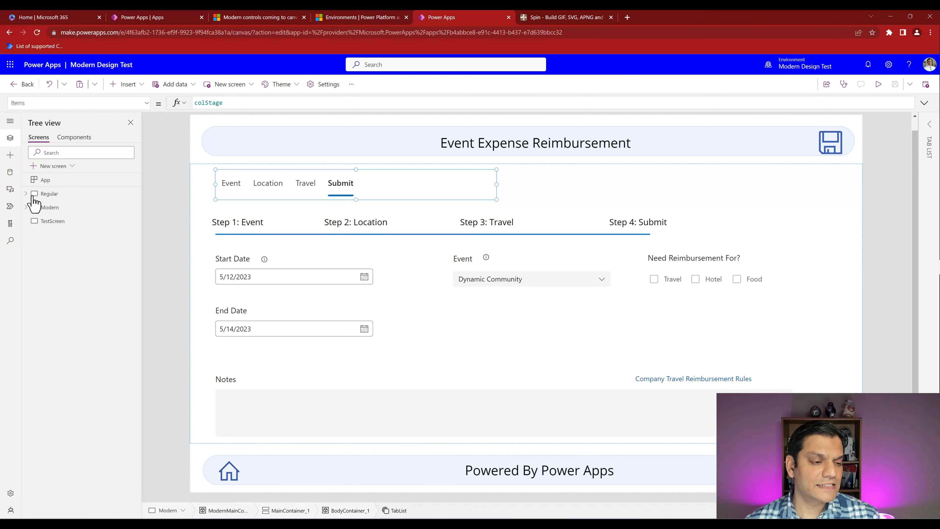
{"action": "left_click", "coordinate": [25, 208]}
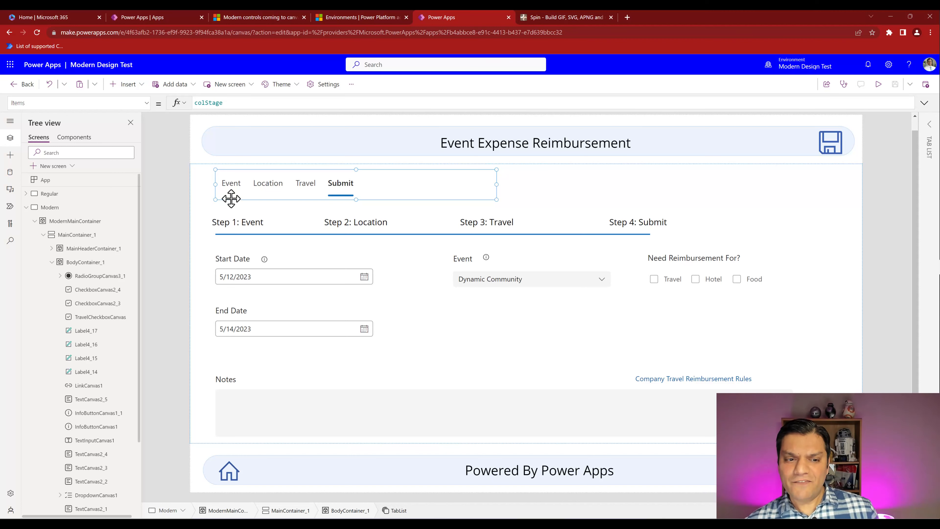
Preview the app again, test the Location and Travel tabs, and return to editing
{"action": "left_click", "coordinate": [878, 85]}
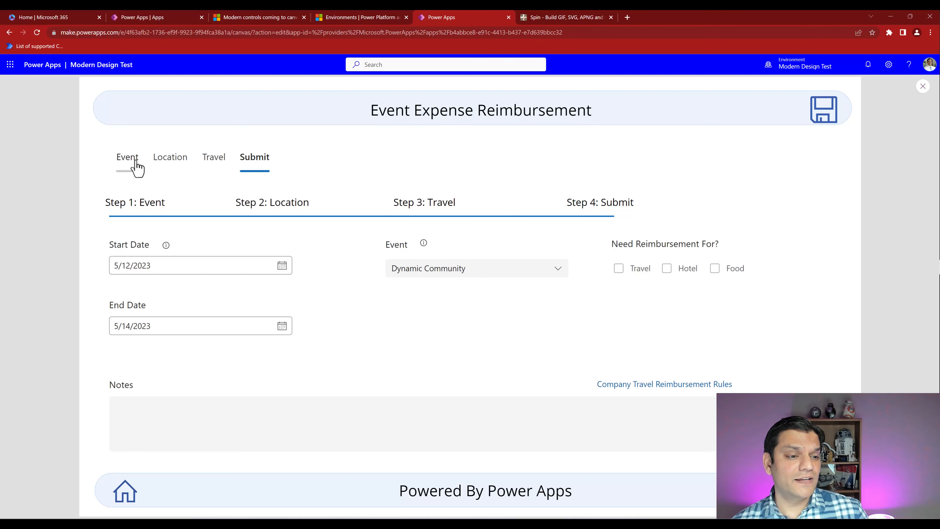
{"action": "left_click", "coordinate": [177, 171]}
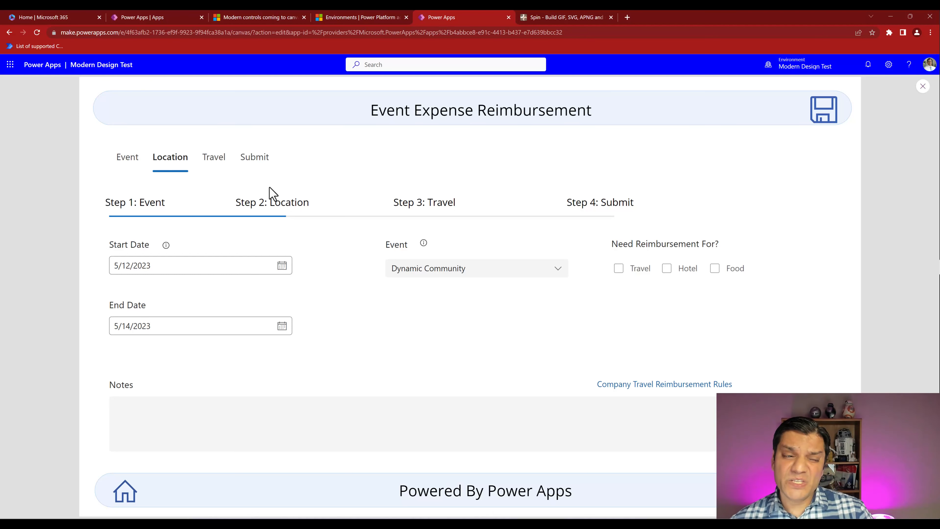
{"action": "left_click", "coordinate": [222, 166]}
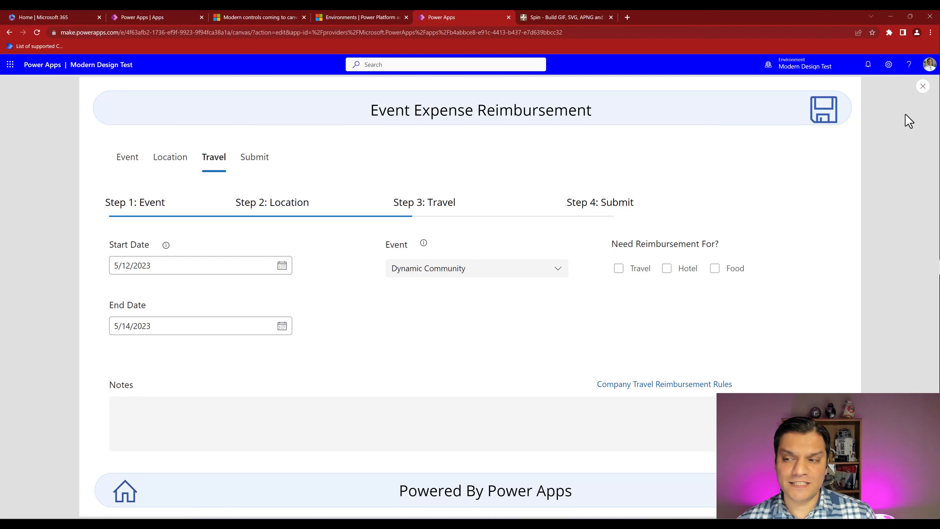
{"action": "left_click", "coordinate": [923, 86]}
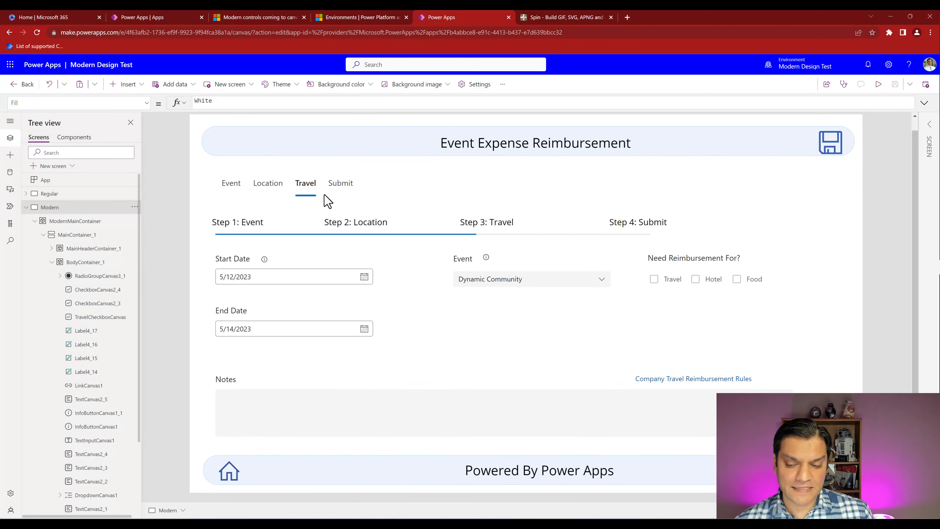
Select the tab list and locate the Tab list control among the insertable modern controls
{"action": "left_click", "coordinate": [326, 192]}
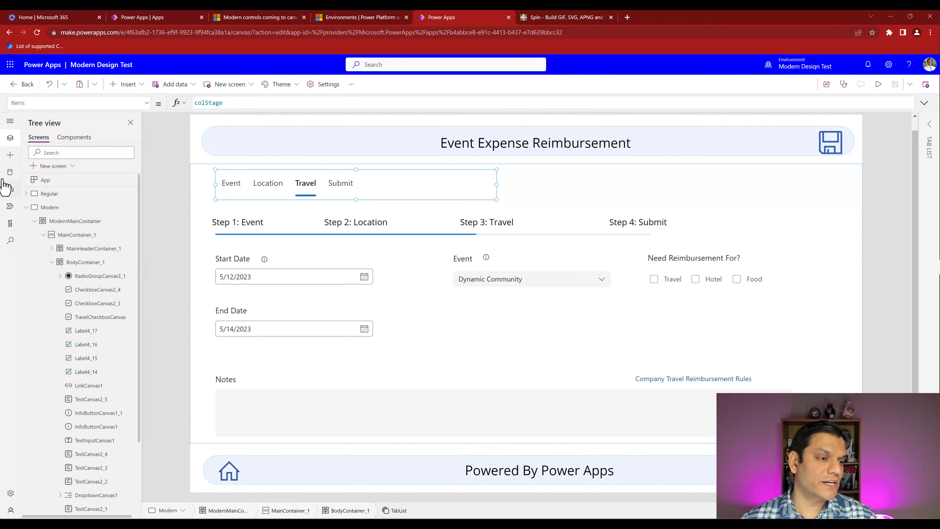
{"action": "left_click", "coordinate": [10, 155]}
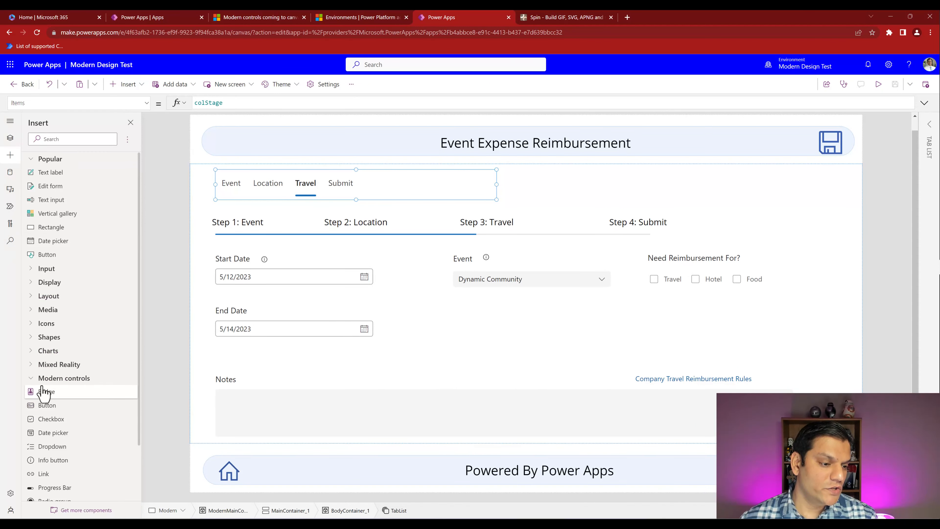
{"action": "scroll", "coordinate": [81, 441], "scroll_direction": "down", "scroll_amount": 2}
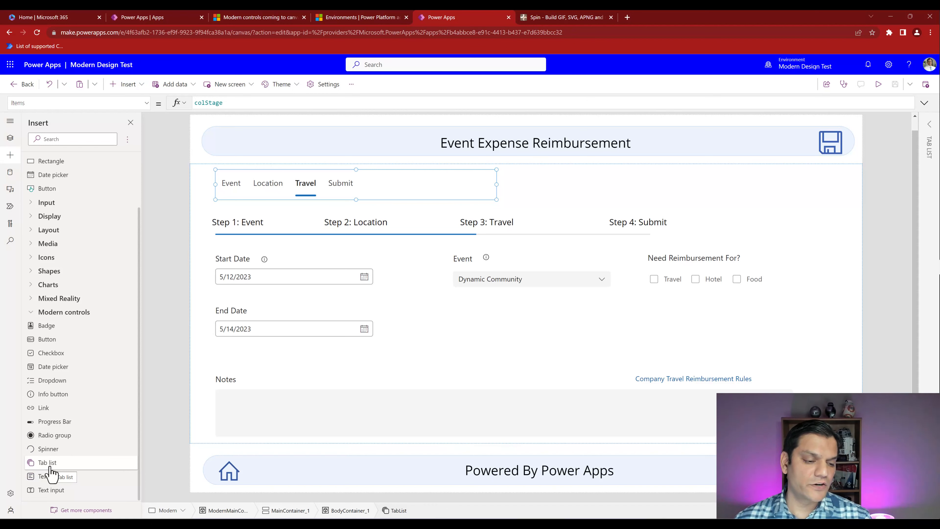
Select the progress bar below the tab list and display its ProgressColor formula
{"action": "left_click", "coordinate": [247, 237]}
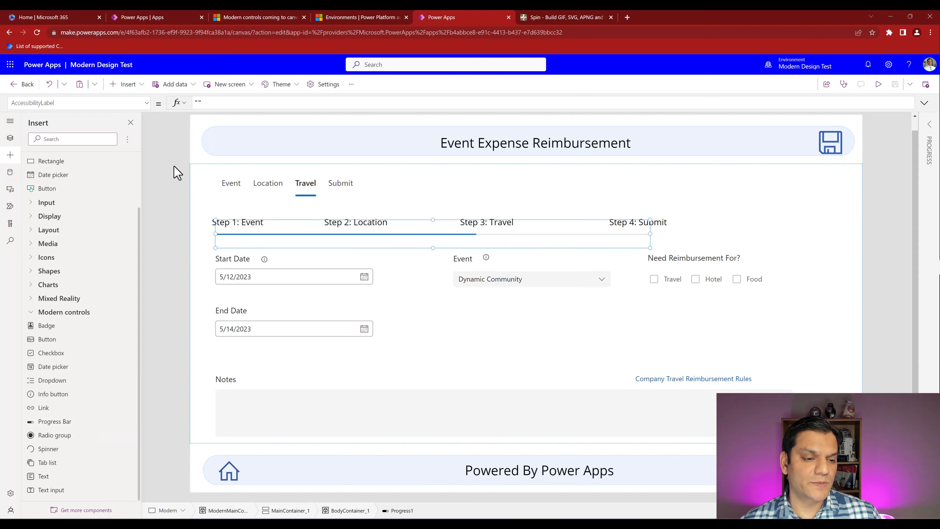
{"action": "left_click", "coordinate": [146, 108]}
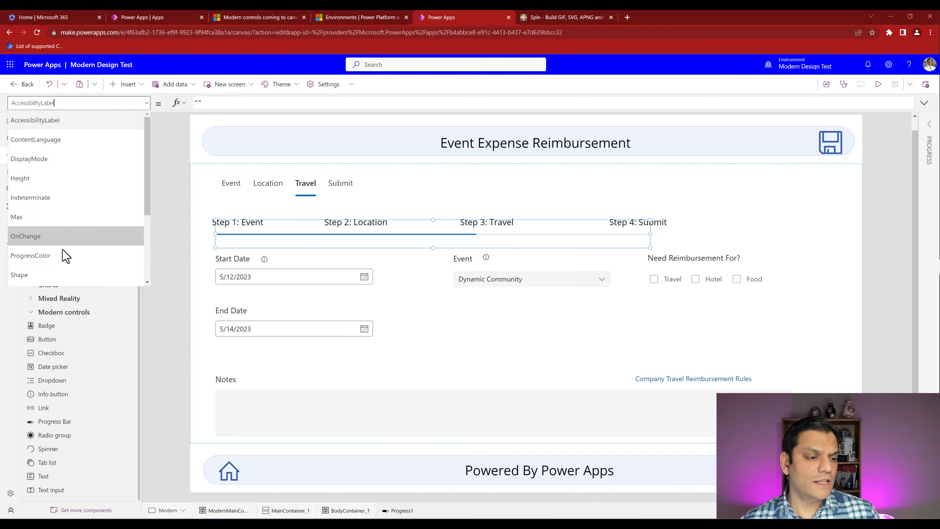
{"action": "left_click", "coordinate": [69, 264]}
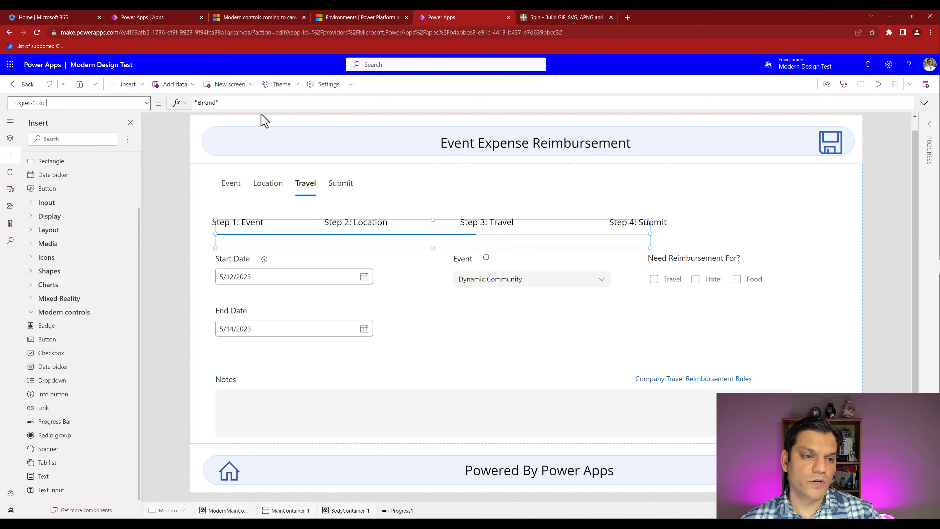
Review the progress bar's shape options and set its thickness to Large
{"action": "left_click", "coordinate": [929, 126]}
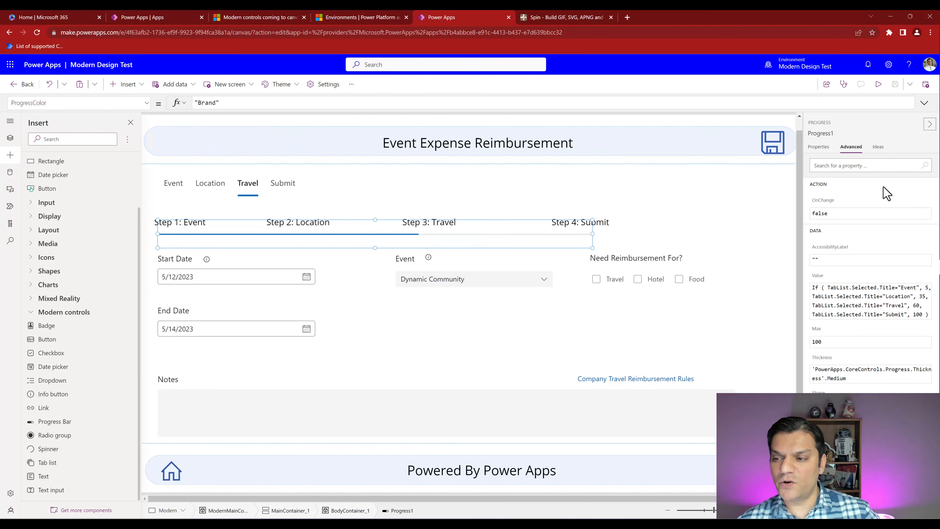
{"action": "left_click", "coordinate": [819, 147]}
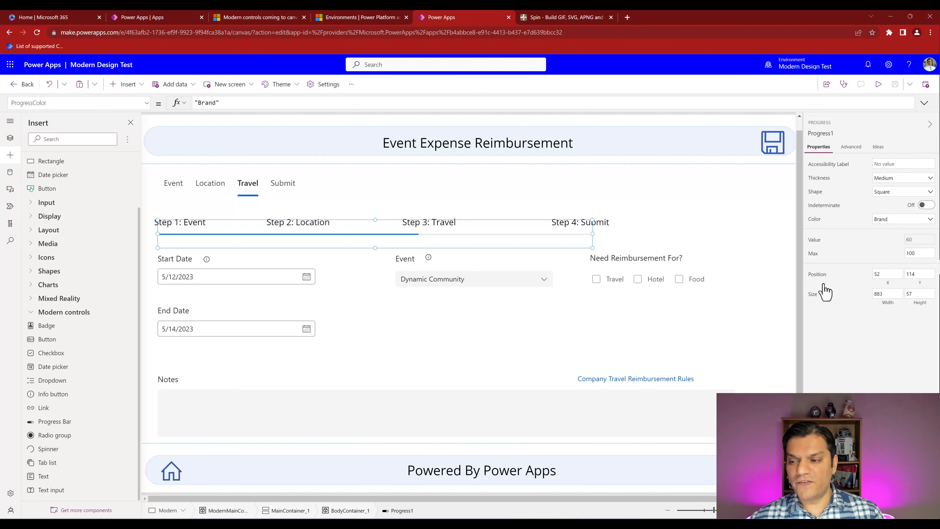
{"action": "left_click", "coordinate": [891, 196]}
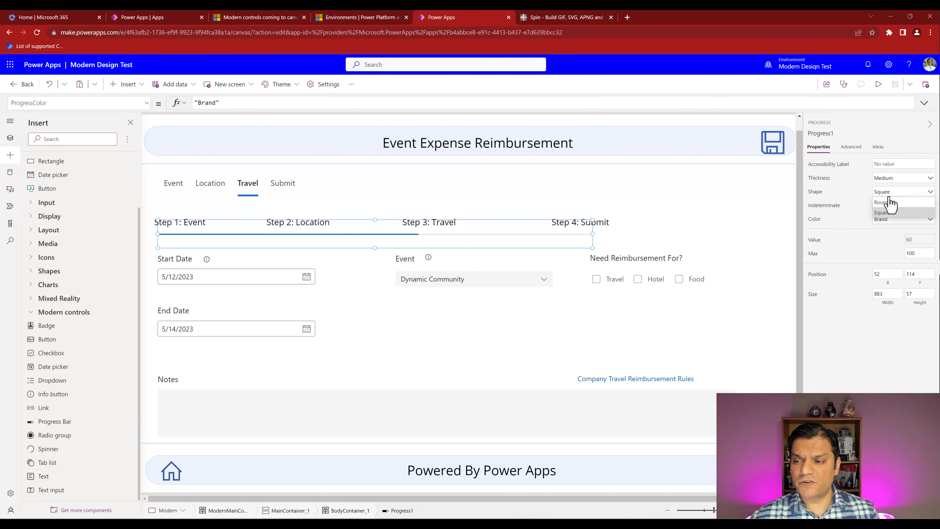
{"action": "left_click", "coordinate": [892, 203]}
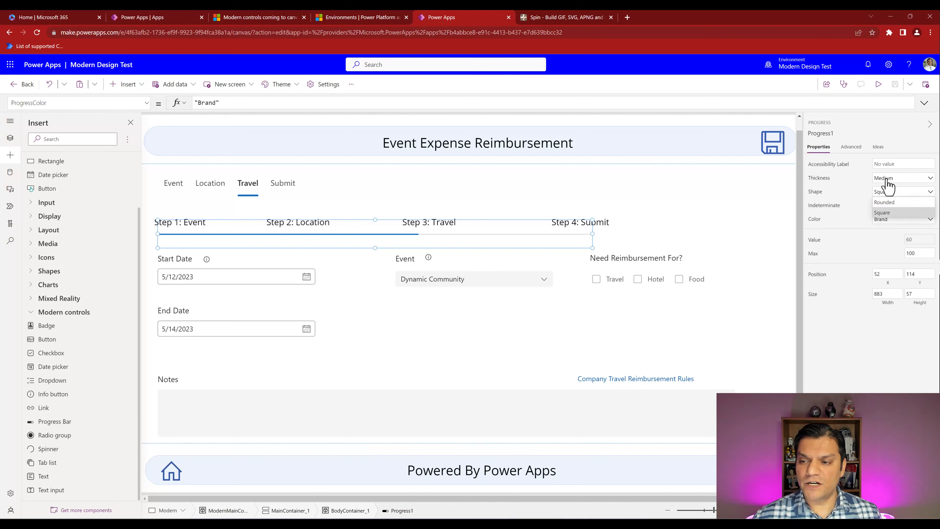
{"action": "left_click", "coordinate": [887, 180]}
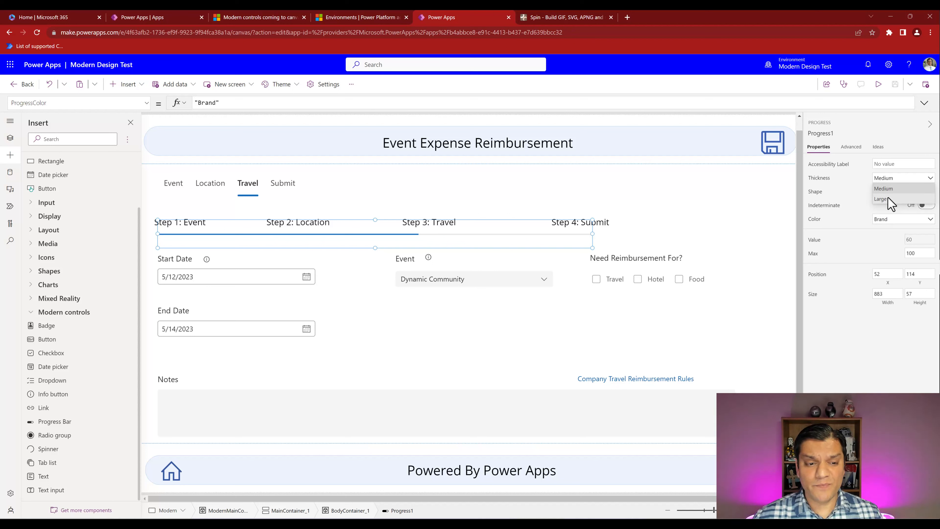
{"action": "left_click", "coordinate": [883, 199]}
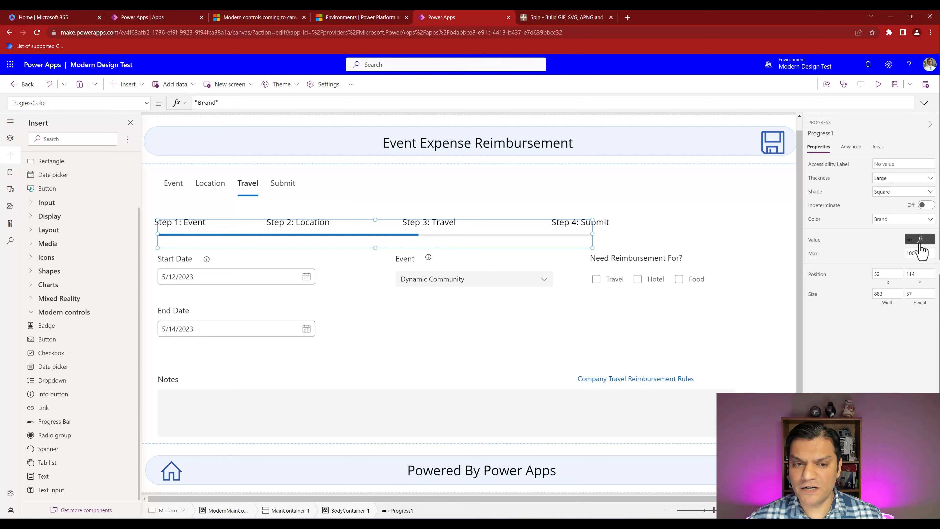
Show the progress bar's full Value formula and shrink the expanded formula editor so the bar stays in view
{"action": "left_click", "coordinate": [920, 241]}
{"action": "left_click", "coordinate": [924, 102]}
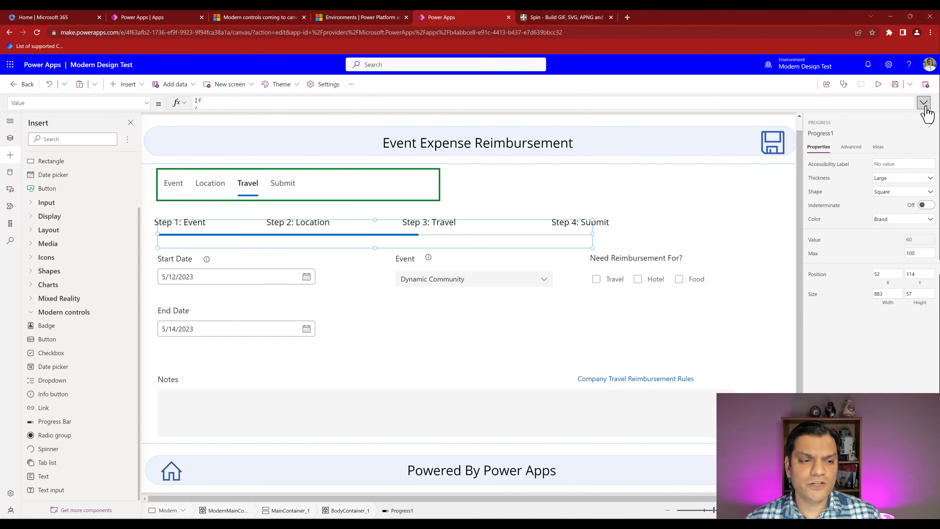
{"action": "left_click", "coordinate": [924, 103]}
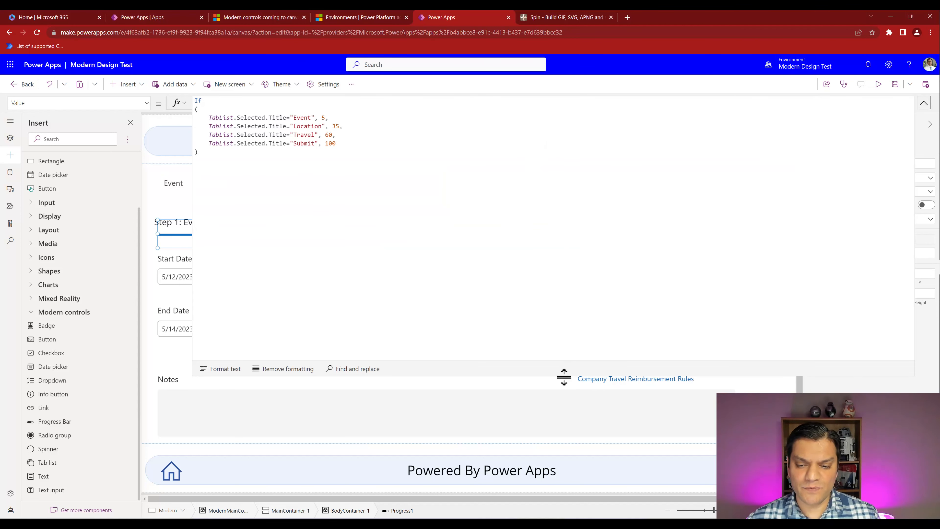
{"action": "left_click_drag", "start_coordinate": [564, 378], "coordinate": [558, 182]}
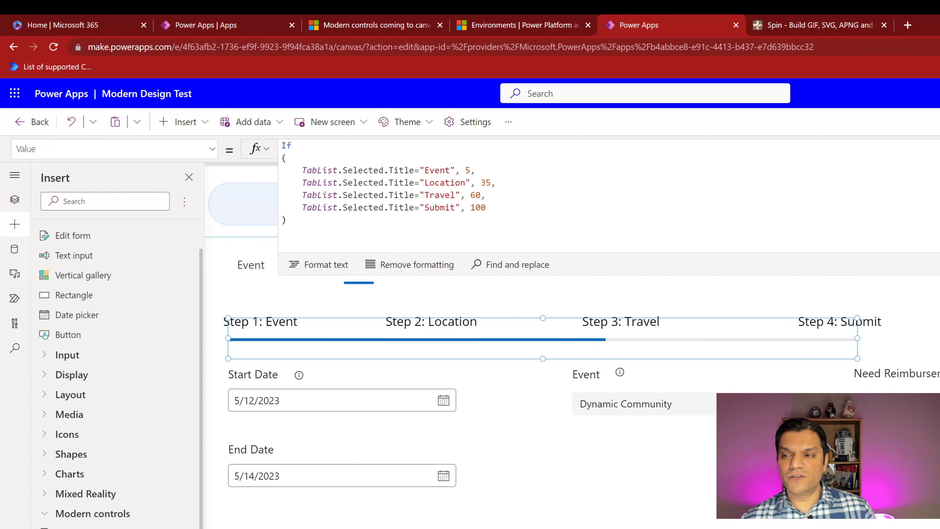
Preview the Event, Location, Travel and Submit tabs against the progress bar, then return to editing and recheck its Value formula
{"action": "key", "text": "F5"}
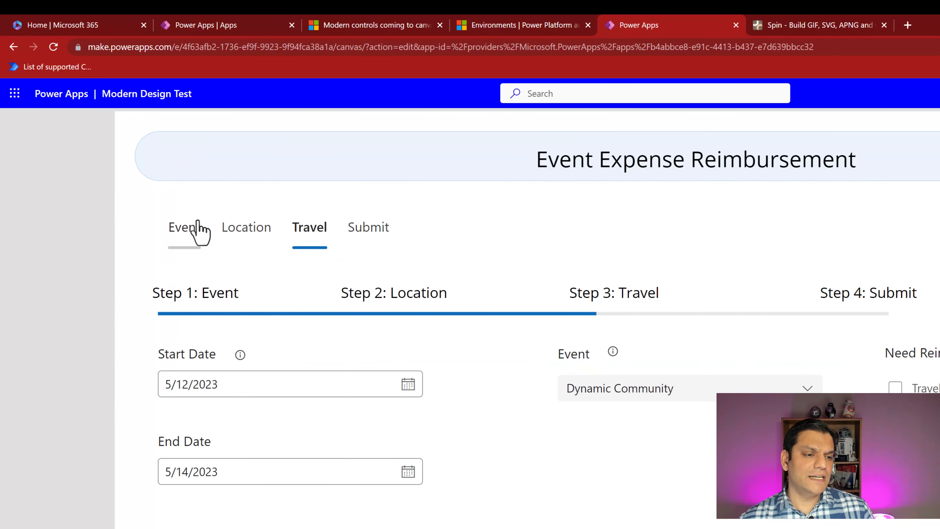
{"action": "left_click", "coordinate": [187, 228]}
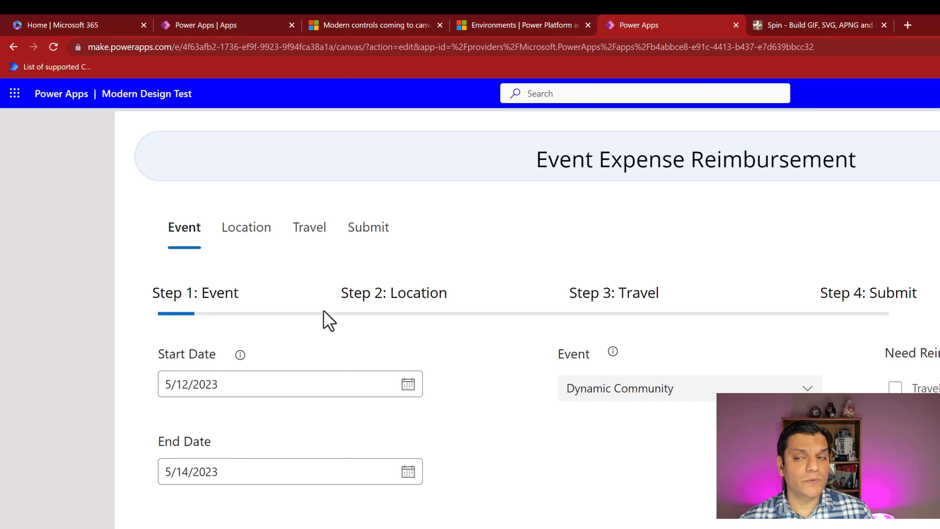
{"action": "left_click", "coordinate": [269, 240]}
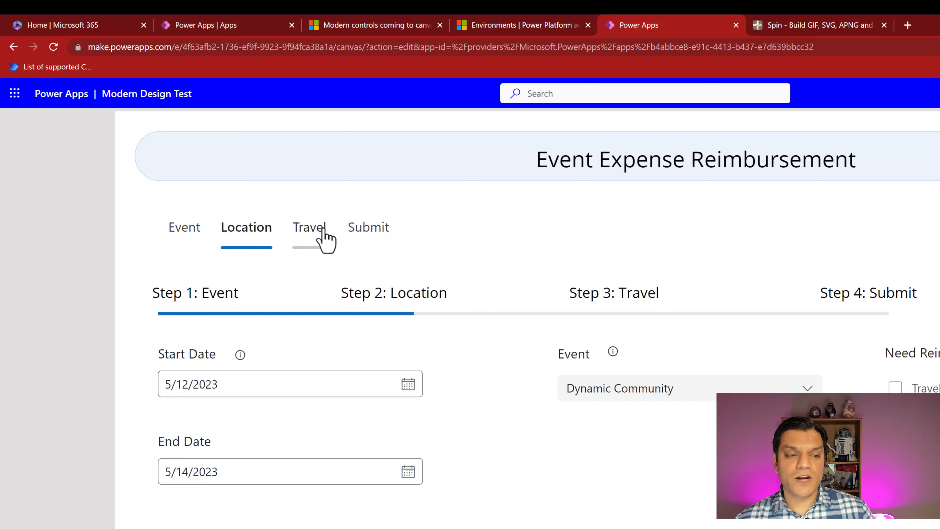
{"action": "left_click", "coordinate": [320, 233]}
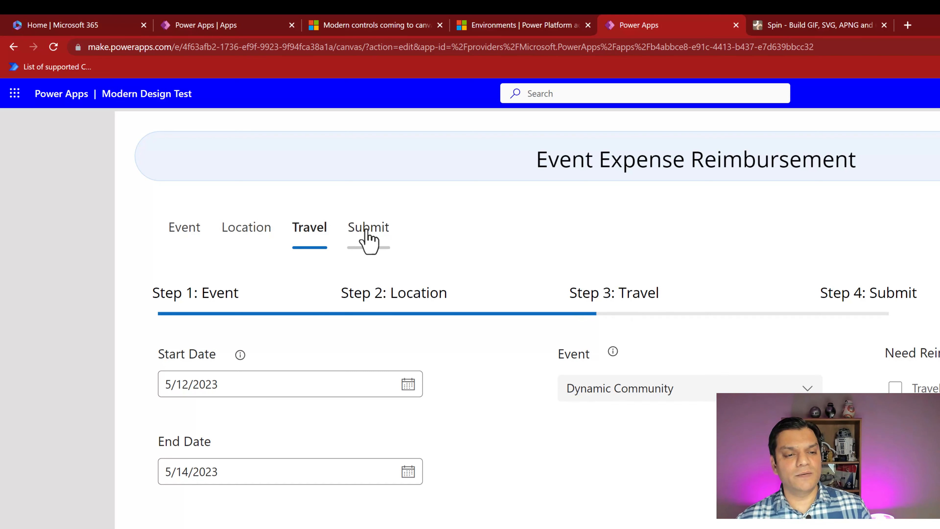
{"action": "left_click", "coordinate": [370, 239]}
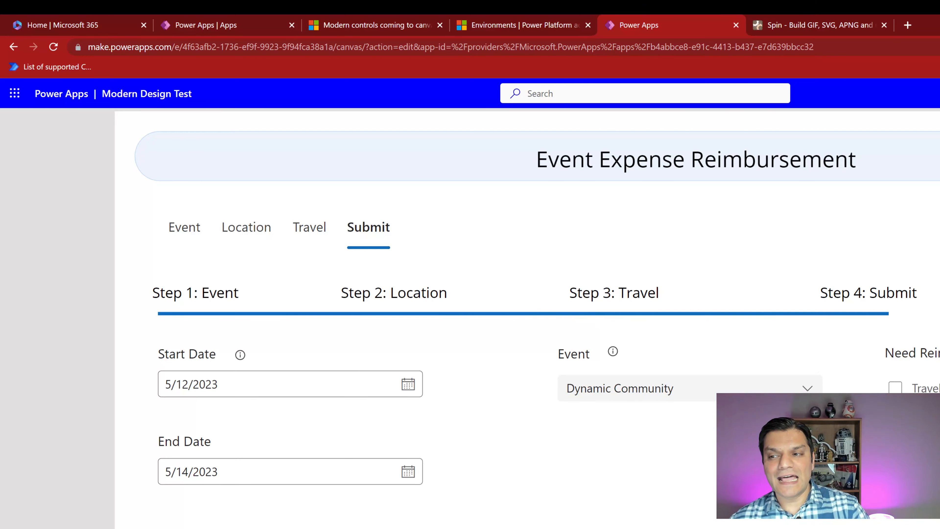
{"action": "key", "text": "Escape"}
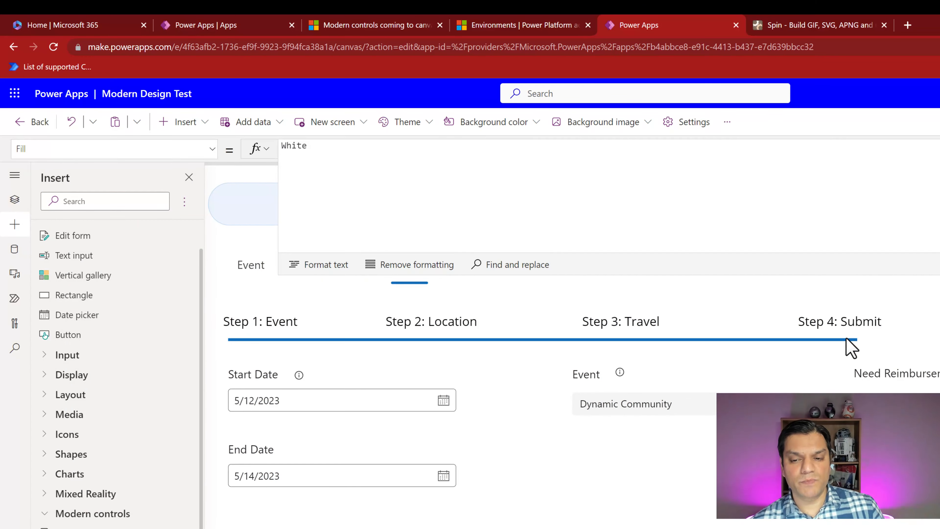
{"action": "left_click", "coordinate": [846, 337]}
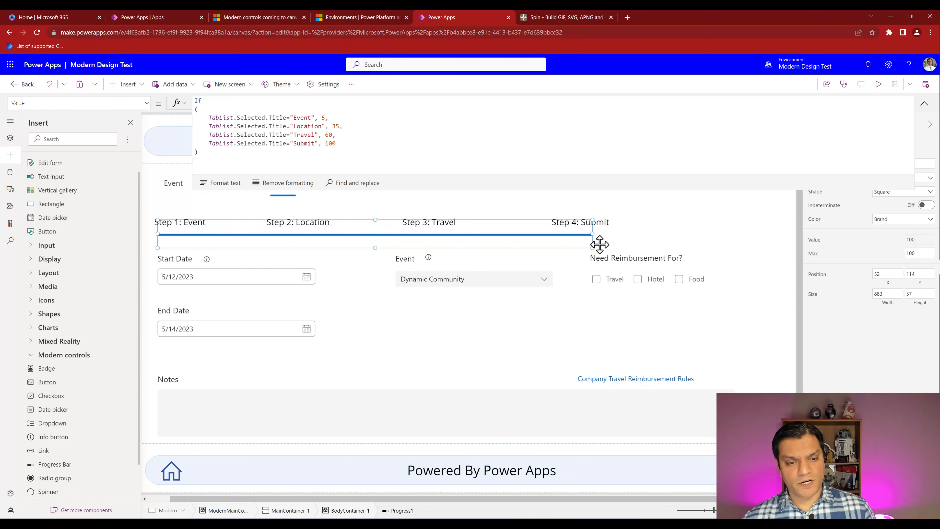
{"action": "left_click", "coordinate": [657, 294]}
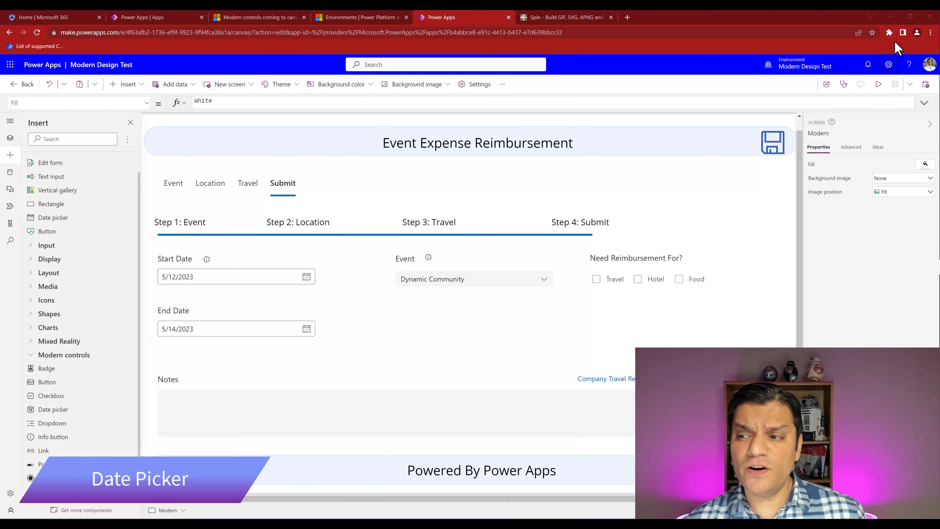
Preview the Modern screen and set the Start Date to 1/13/2023 in the modern date picker's calendar
{"action": "left_click", "coordinate": [878, 84]}
{"action": "left_click", "coordinate": [285, 274]}
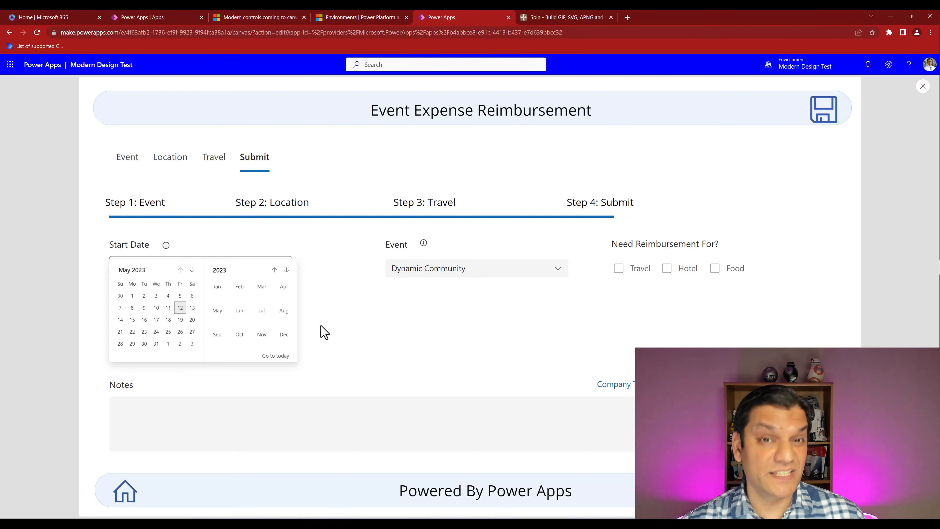
{"action": "left_click", "coordinate": [217, 287]}
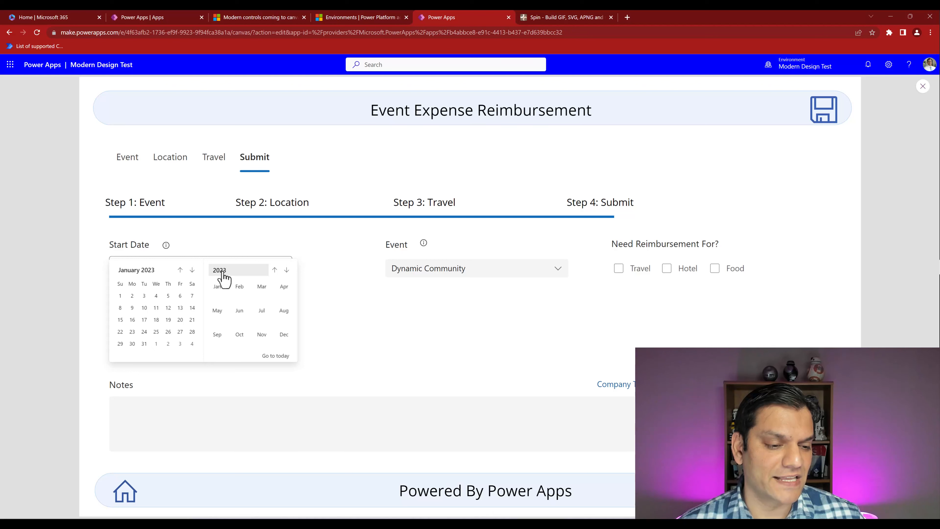
{"action": "left_click", "coordinate": [180, 308]}
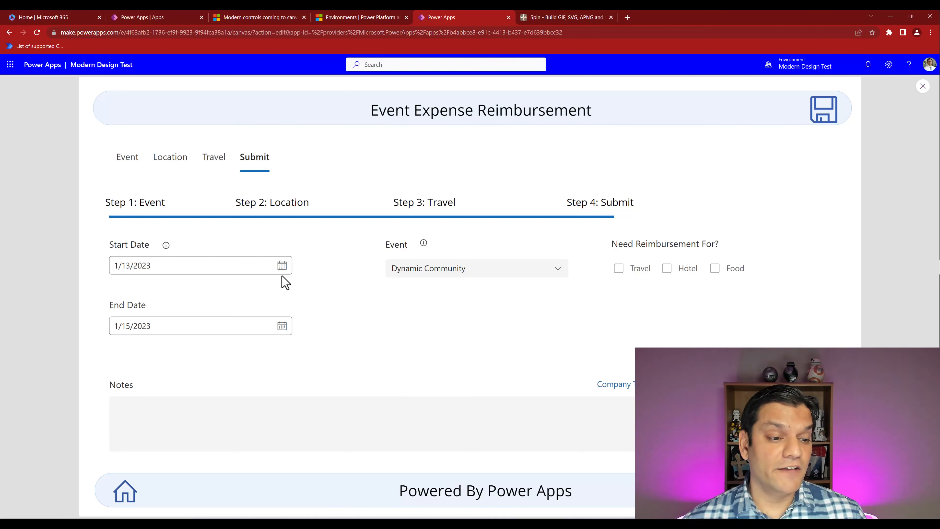
View the End Date picker's calendar, close it without choosing a date and return to editing
{"action": "left_click", "coordinate": [282, 326]}
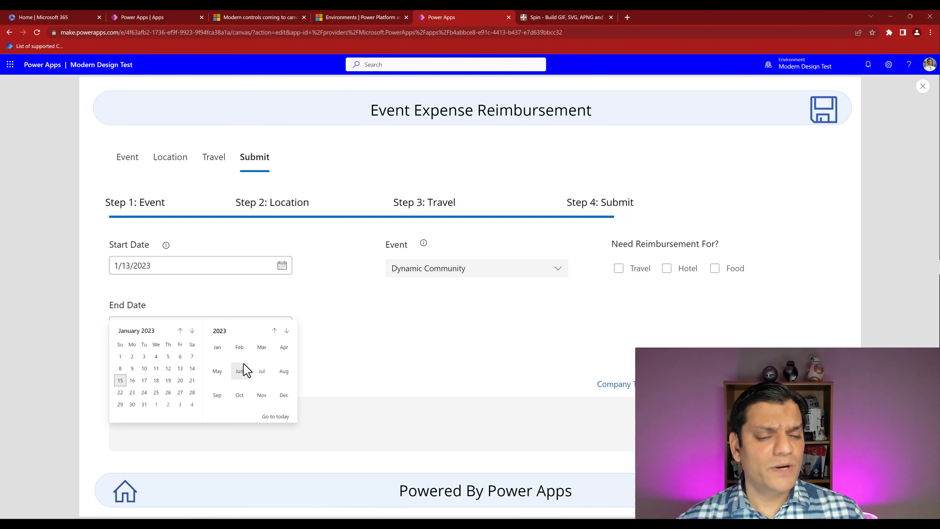
{"action": "left_click", "coordinate": [505, 356]}
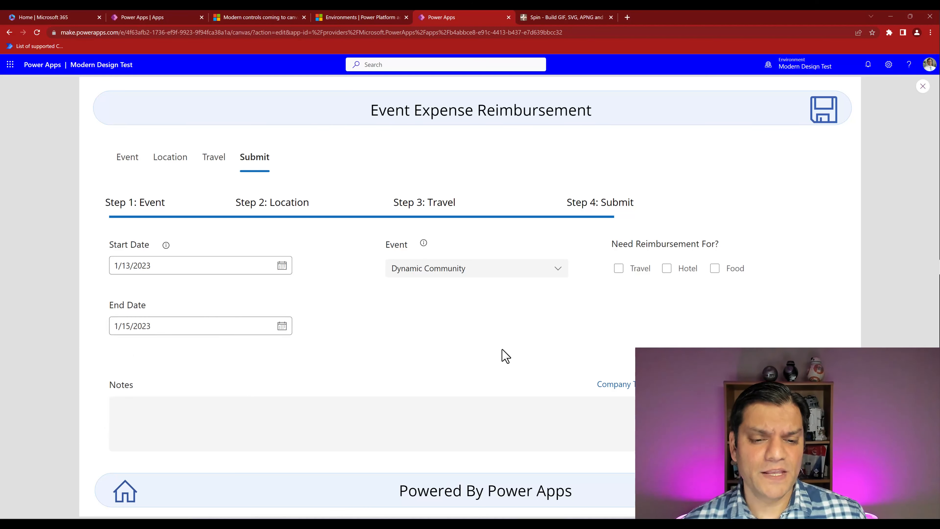
{"action": "key", "text": "Escape"}
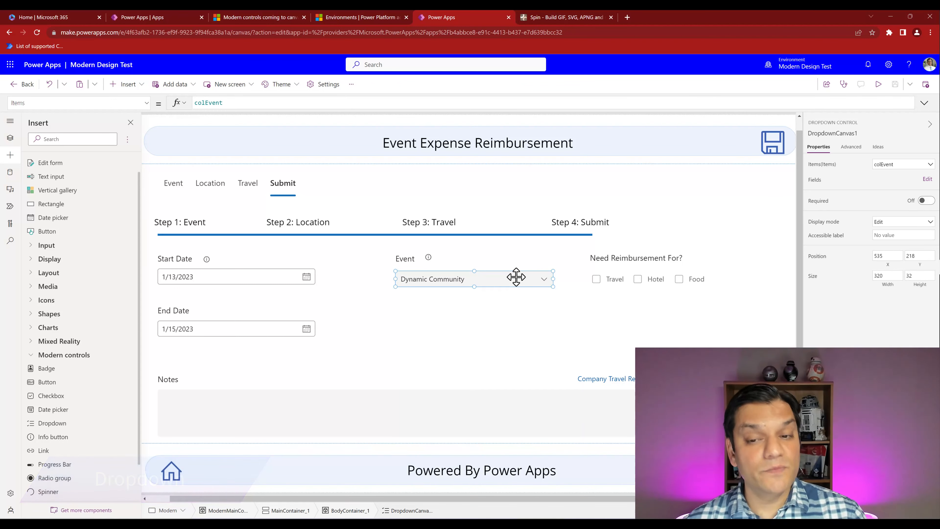
Preview the modern Event dropdown's options, compare it with the classic dropdown on the Regular screen, and return to the Modern screen
{"action": "left_click", "coordinate": [878, 84]}
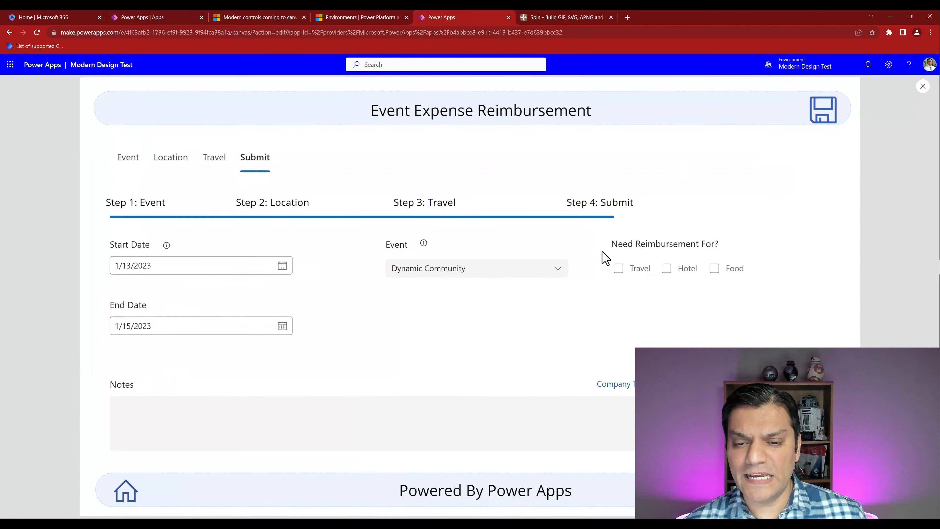
{"action": "left_click", "coordinate": [563, 270]}
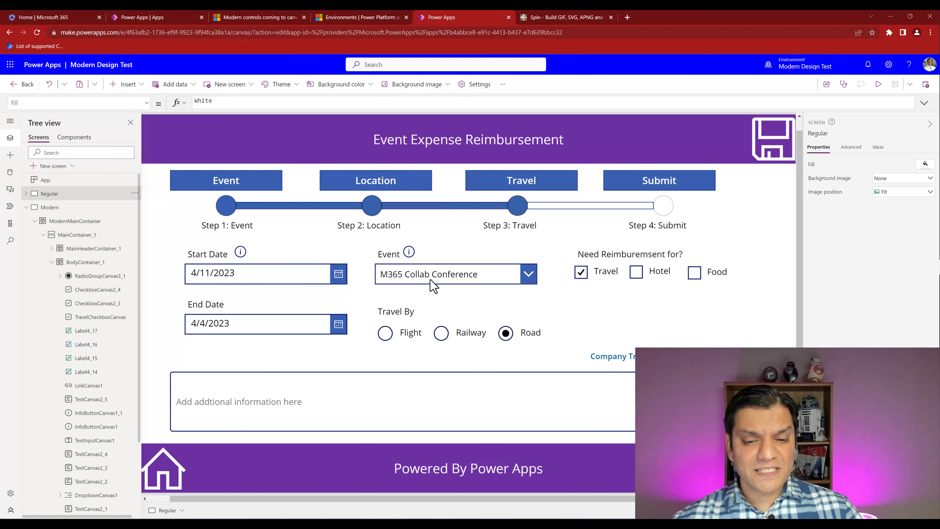
{"action": "left_click", "coordinate": [69, 208]}
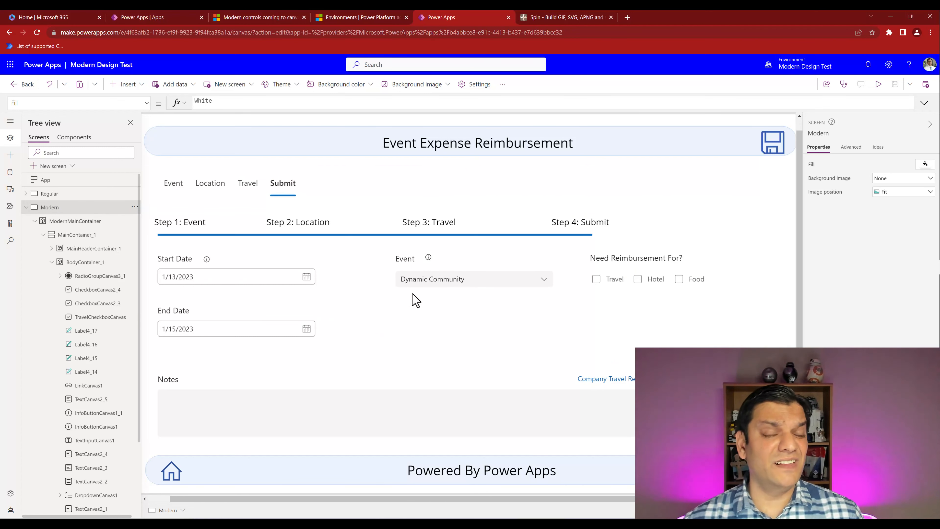
Preview the Modern screen, check the Travel reimbursement option, try Flight and Railway before choosing Road, and return to editing with the Hotel checkbox selected
{"action": "left_click", "coordinate": [601, 279]}
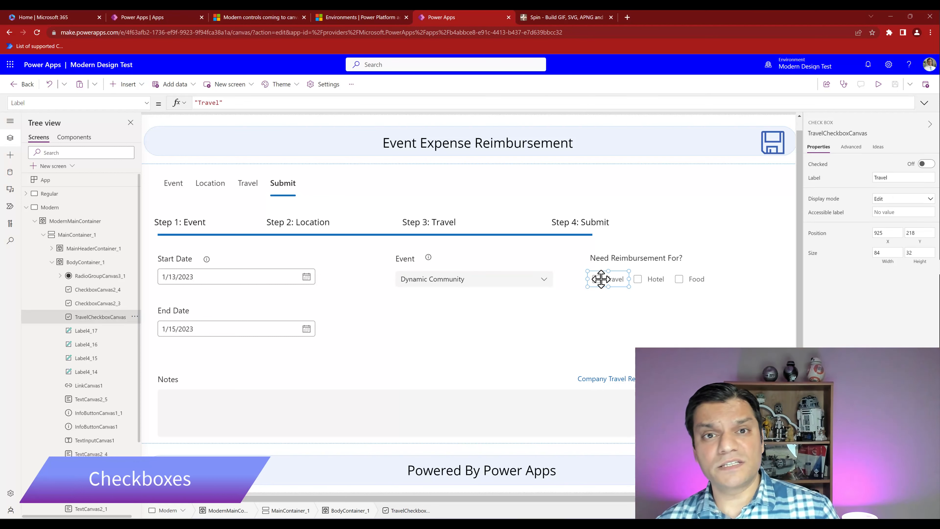
{"action": "left_click", "coordinate": [878, 84]}
{"action": "left_click", "coordinate": [619, 269]}
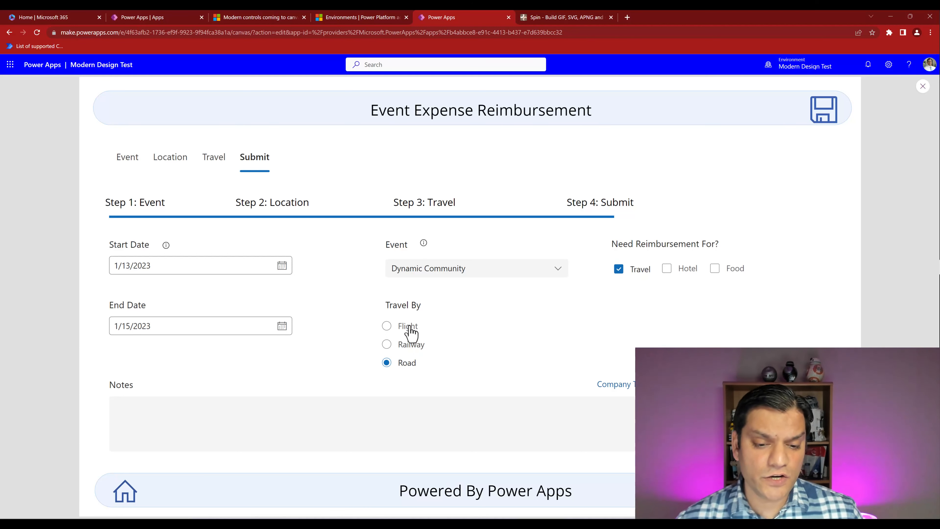
{"action": "left_click", "coordinate": [409, 334]}
{"action": "left_click", "coordinate": [410, 348]}
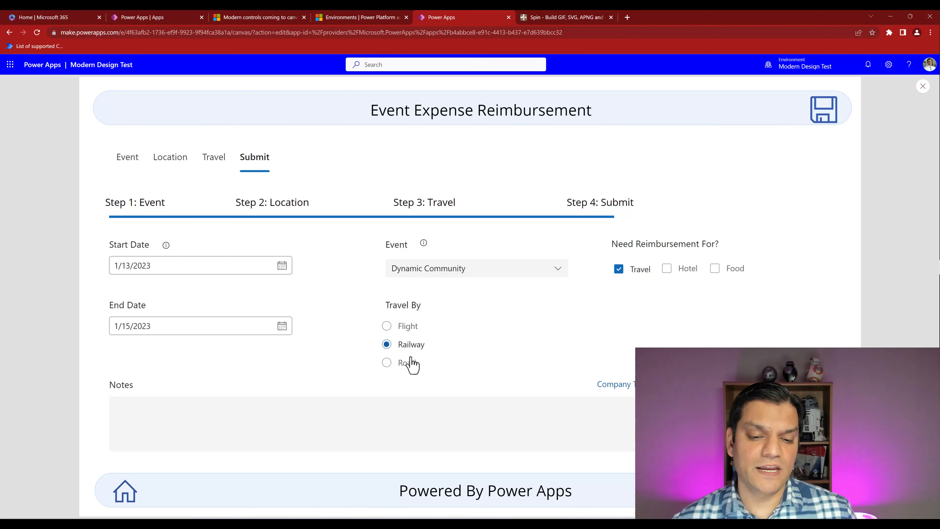
{"action": "left_click", "coordinate": [409, 362]}
{"action": "key", "text": "Escape"}
{"action": "left_click", "coordinate": [637, 280]}
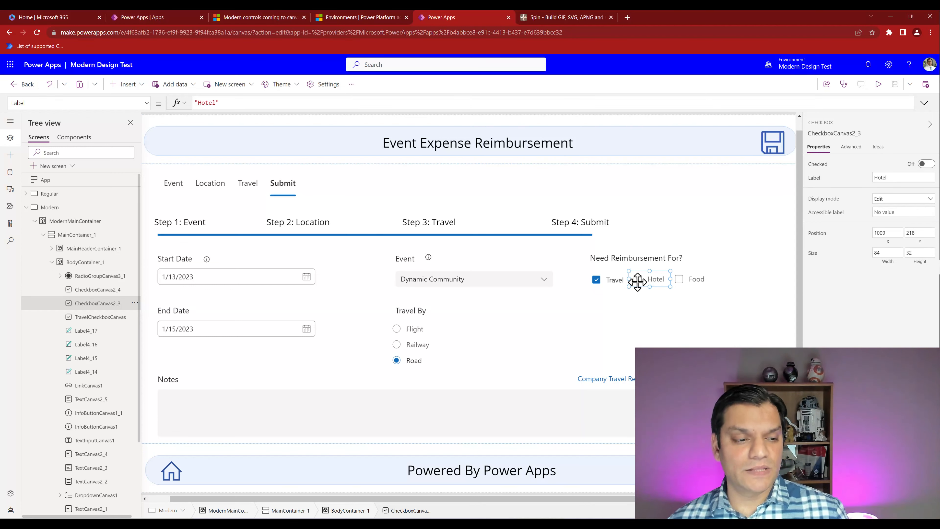
Inspect the modern Travel By radio group and the classic TravelRadio on the Regular screen, examining the classic control's advanced data and design properties
{"action": "left_click", "coordinate": [432, 330]}
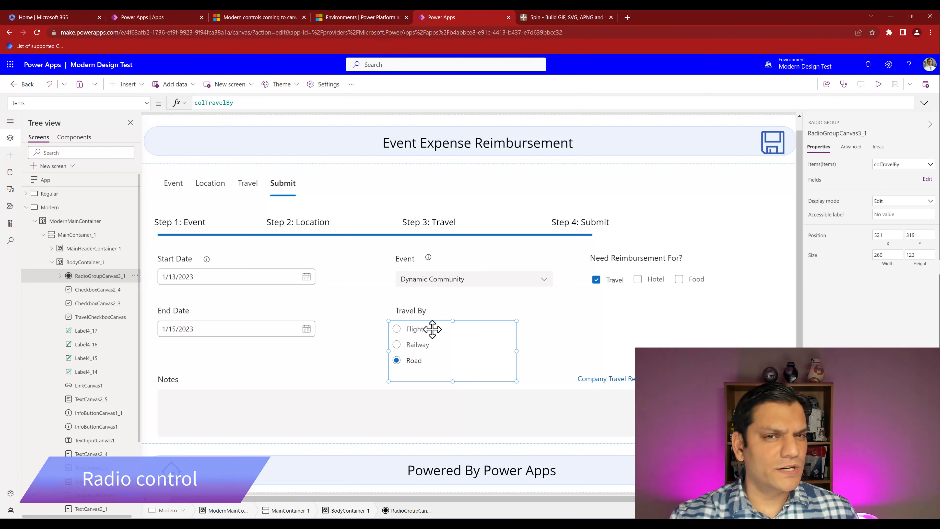
{"action": "left_click", "coordinate": [49, 193]}
{"action": "left_click", "coordinate": [406, 335]}
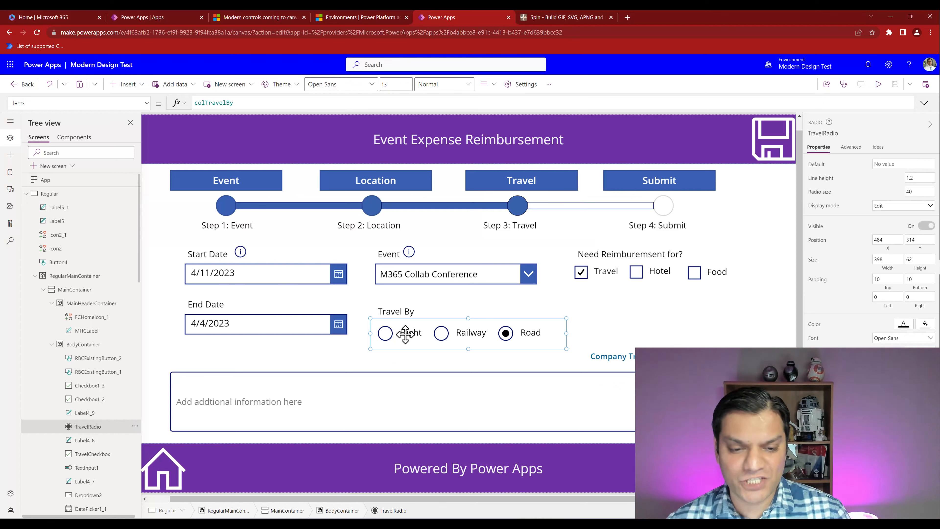
{"action": "left_click", "coordinate": [852, 147]}
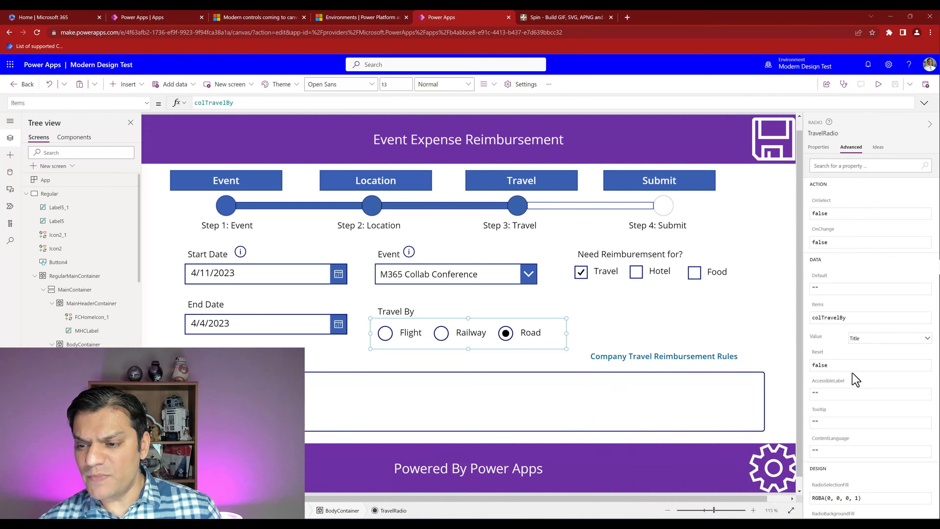
{"action": "scroll", "coordinate": [855, 379], "scroll_direction": "down", "scroll_amount": 3}
{"action": "scroll", "coordinate": [854, 379], "scroll_direction": "down", "scroll_amount": 2}
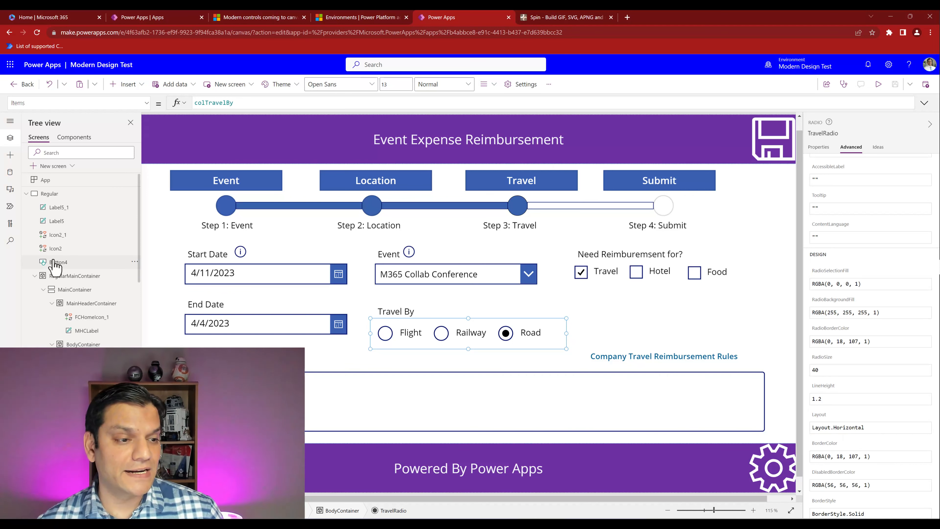
Return to the Modern screen and examine the Travel By radio group's advanced properties for comparison with the classic radio
{"action": "left_click", "coordinate": [26, 194]}
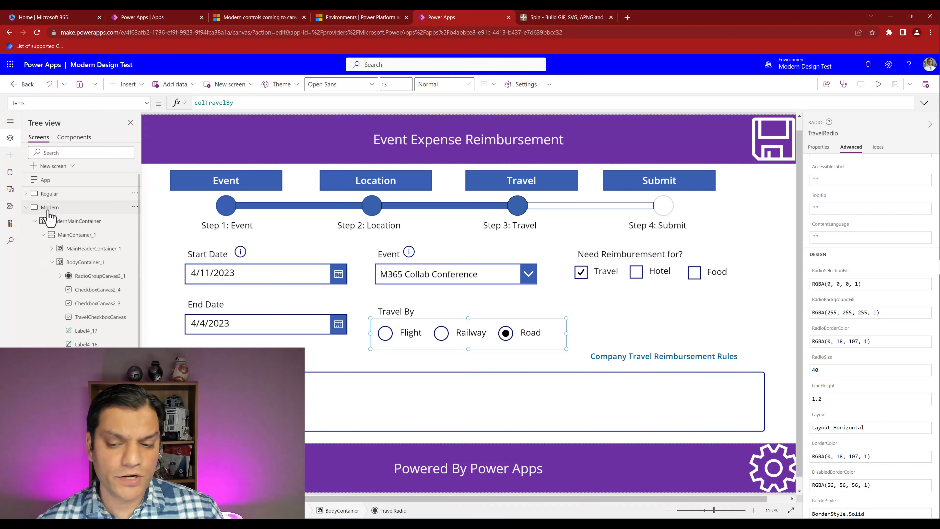
{"action": "left_click", "coordinate": [49, 208]}
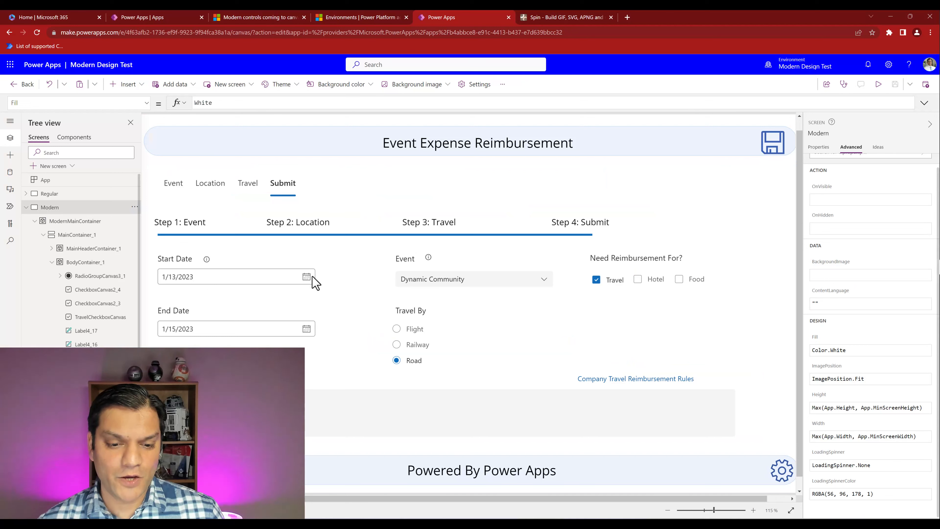
{"action": "left_click", "coordinate": [432, 344]}
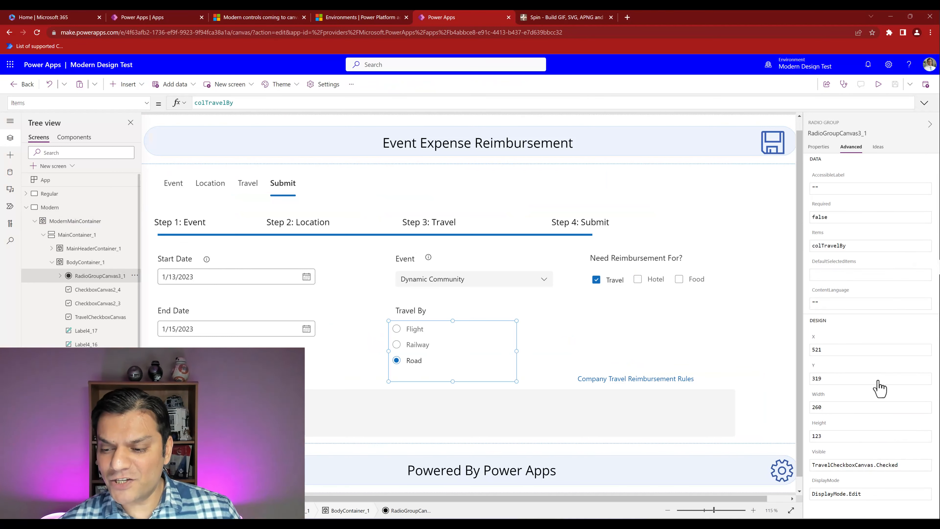
{"action": "scroll", "coordinate": [874, 385], "scroll_direction": "up", "scroll_amount": 3}
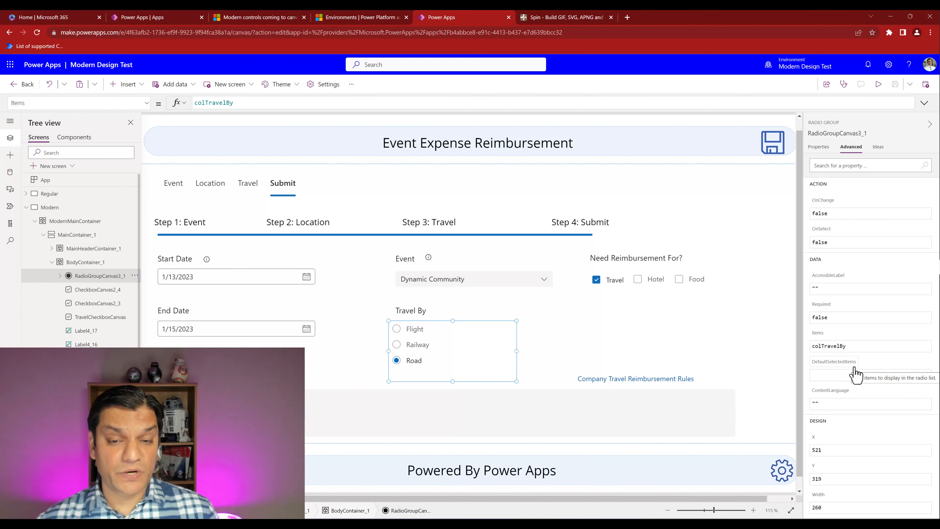
On the Regular screen, inspect the Start Date info icon's formula, preview its help message, and select the message label back in the editor
{"action": "left_click", "coordinate": [76, 194]}
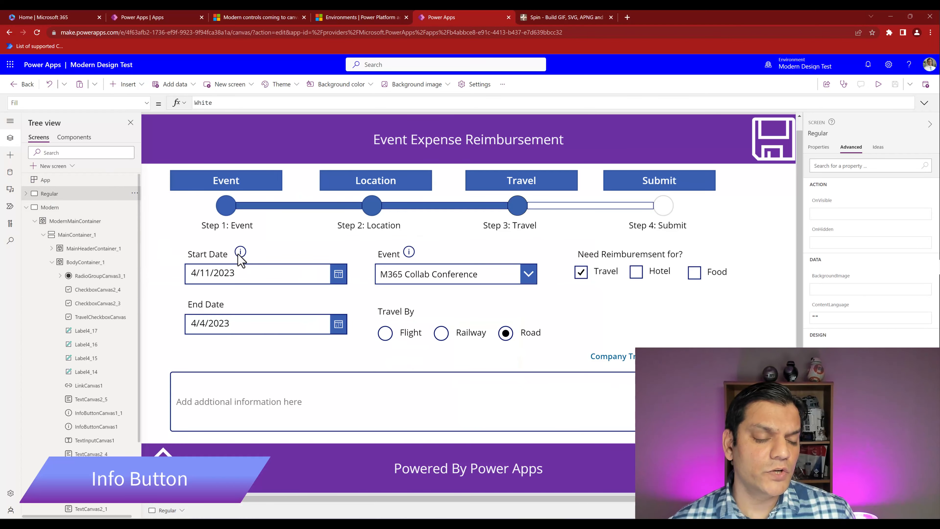
{"action": "left_click", "coordinate": [241, 253]}
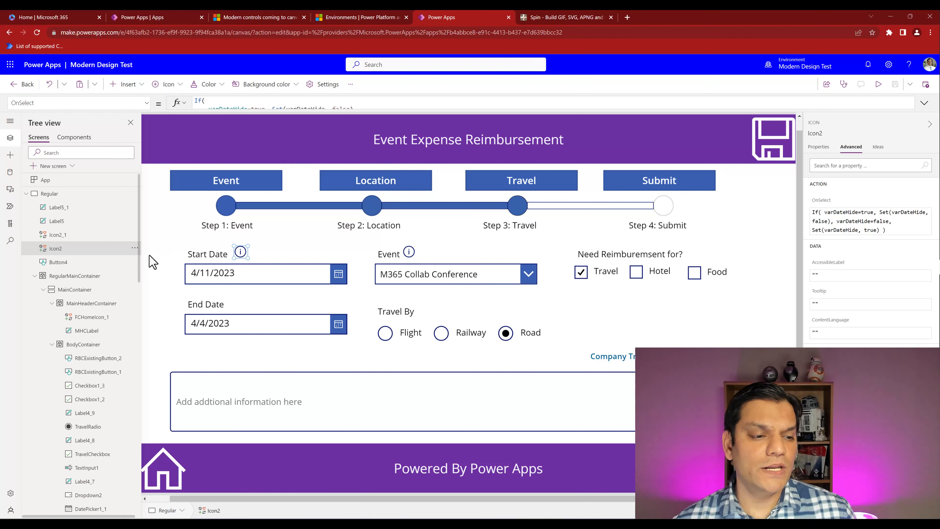
{"action": "left_click", "coordinate": [882, 91]}
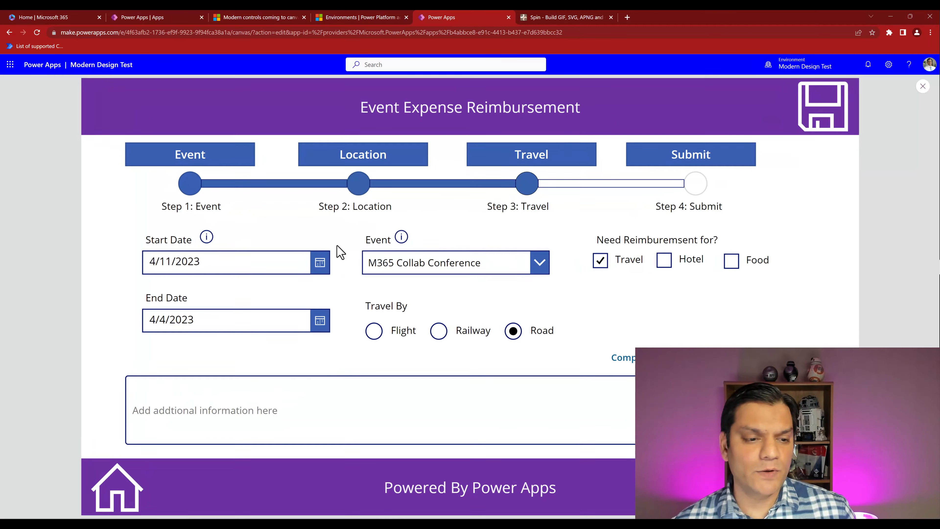
{"action": "left_click", "coordinate": [206, 238]}
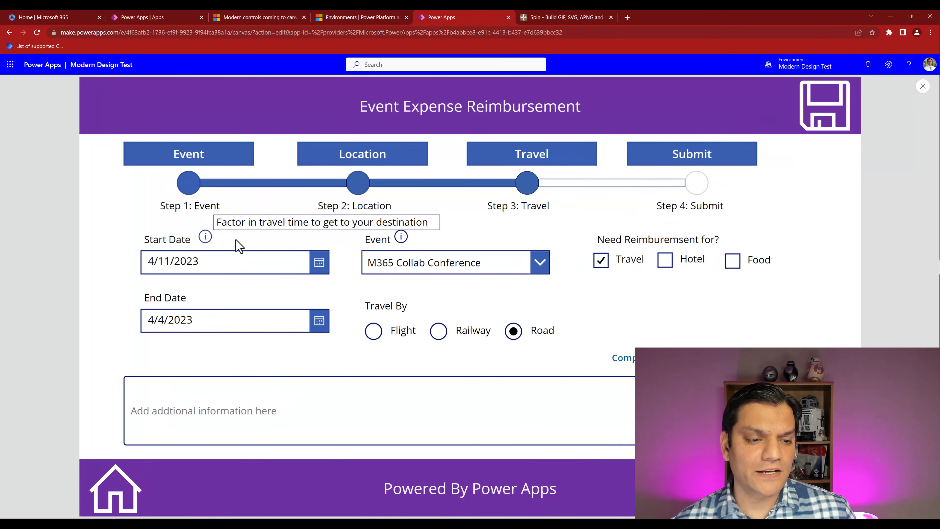
{"action": "left_click", "coordinate": [923, 86]}
{"action": "left_click", "coordinate": [377, 238]}
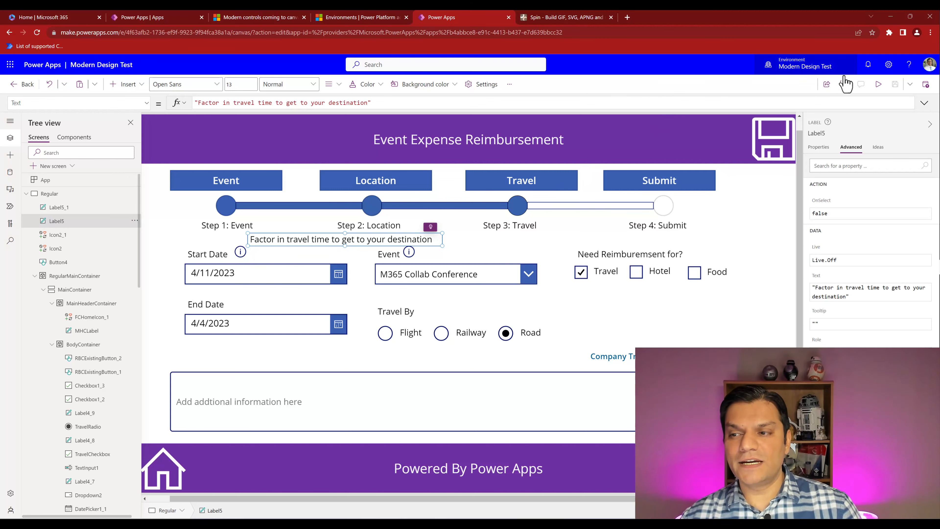
Preview the Regular screen again to hide the Start Date help message with its info icon, and return to editing
{"action": "left_click", "coordinate": [879, 84]}
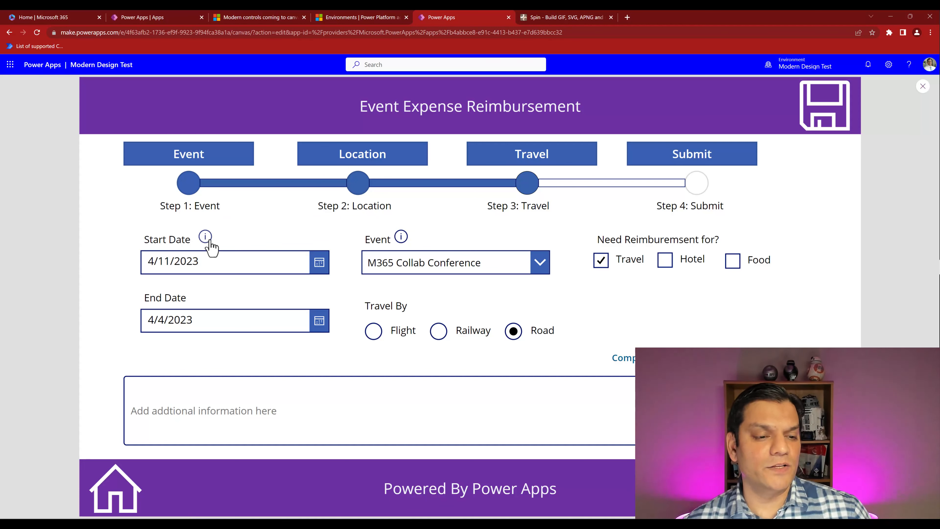
{"action": "mouse_move", "coordinate": [206, 239]}
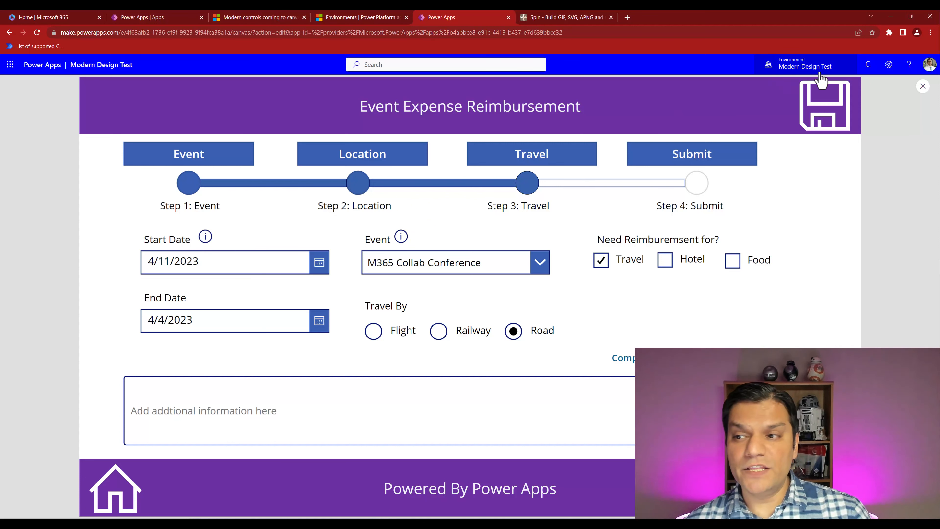
{"action": "left_click", "coordinate": [924, 87]}
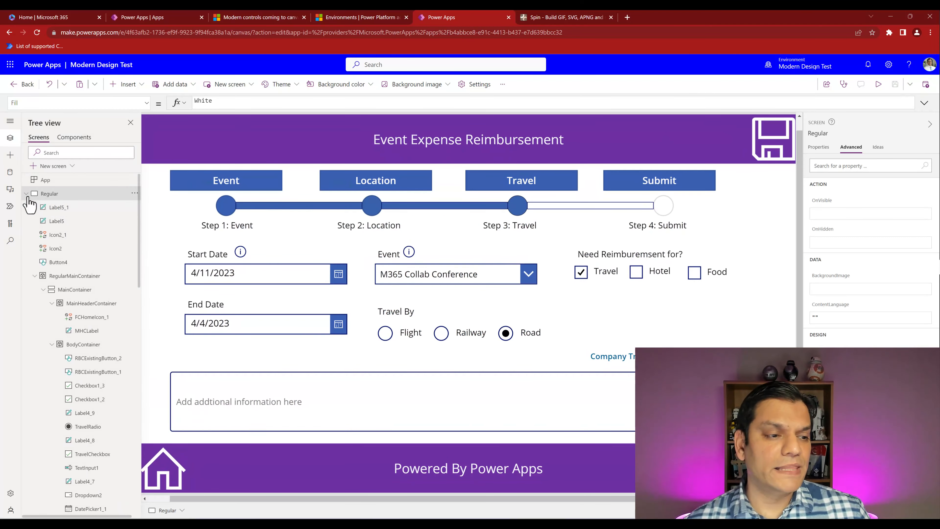
Preview the modern info buttons beside Start Date and Event on the Modern screen and return to editing
{"action": "left_click", "coordinate": [56, 210]}
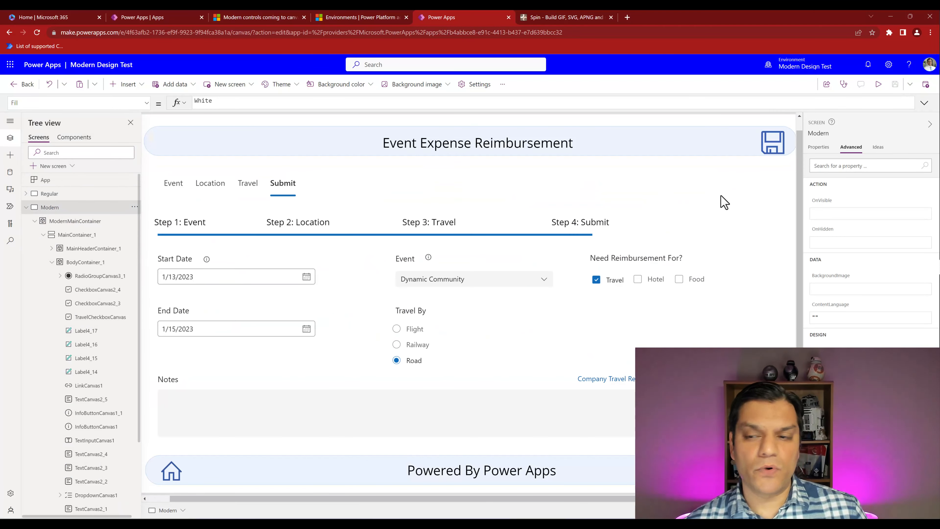
{"action": "left_click", "coordinate": [879, 85]}
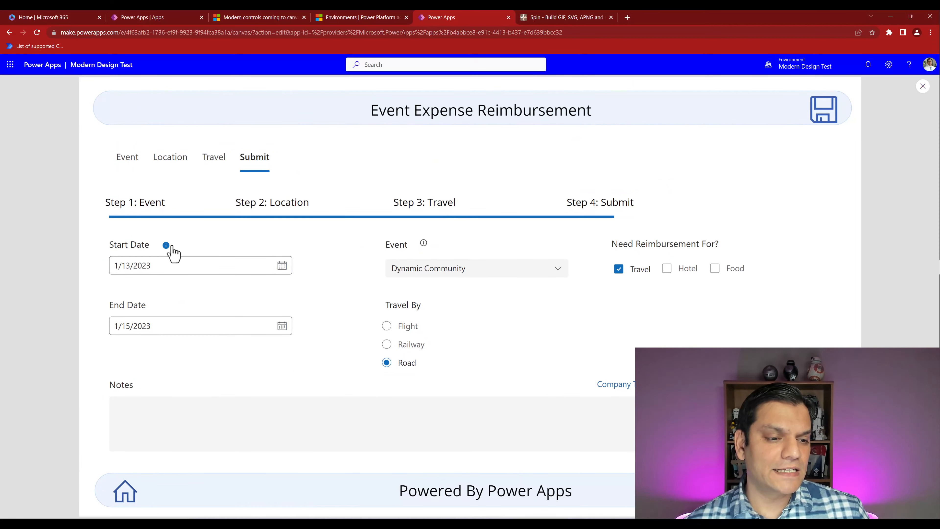
{"action": "mouse_move", "coordinate": [167, 248]}
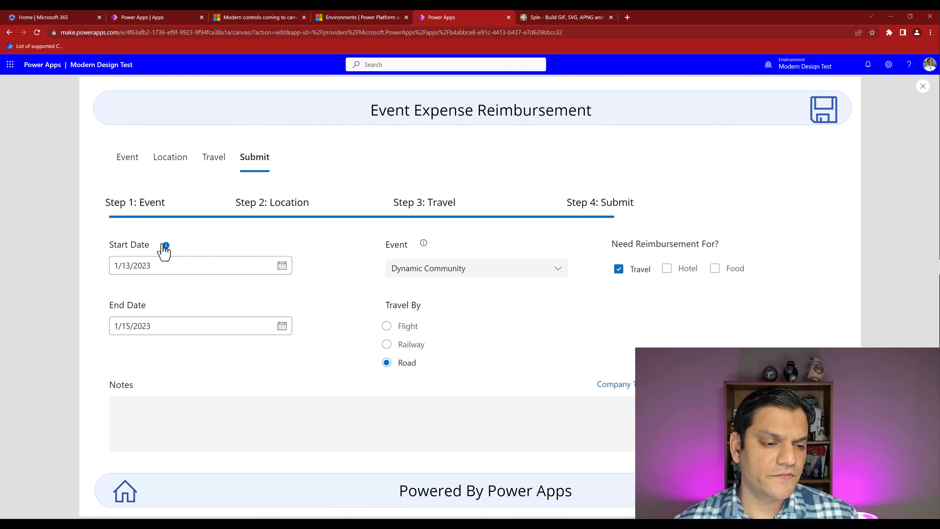
{"action": "mouse_move", "coordinate": [425, 247]}
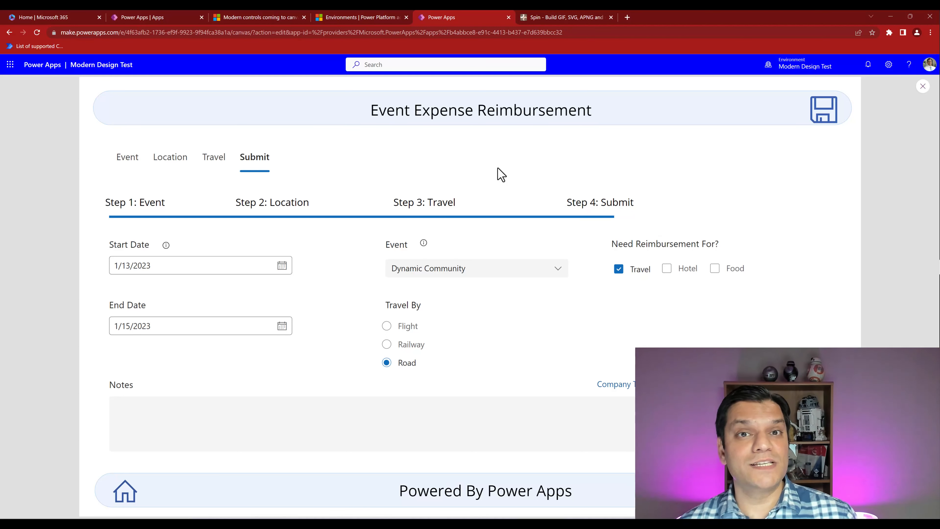
{"action": "left_click", "coordinate": [923, 86]}
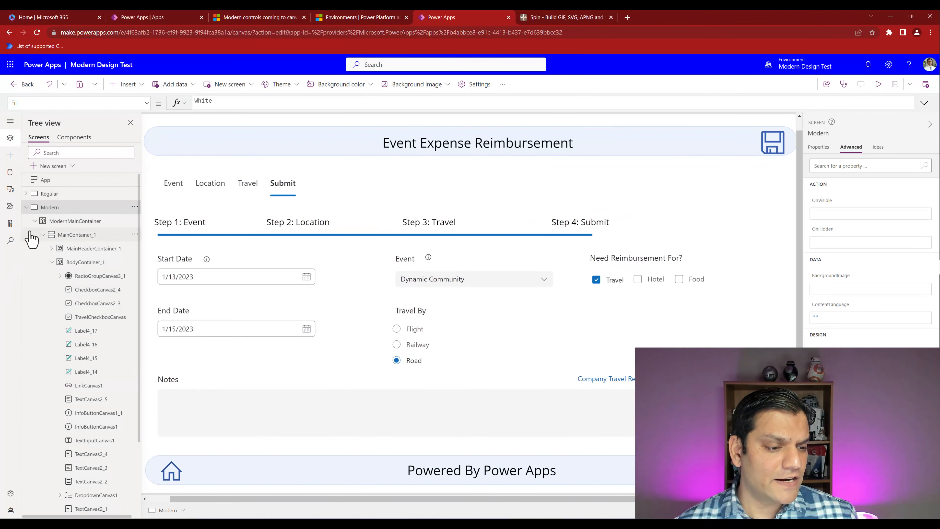
Locate the modern Info button control, select the one beside Start Date, and review its properties and icon size options
{"action": "left_click", "coordinate": [10, 155]}
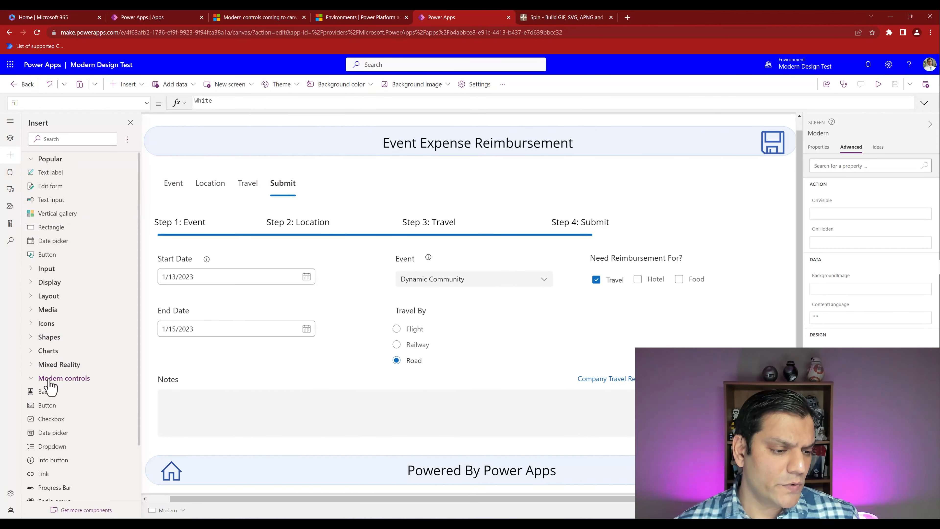
{"action": "scroll", "coordinate": [76, 449], "scroll_direction": "down", "scroll_amount": 2}
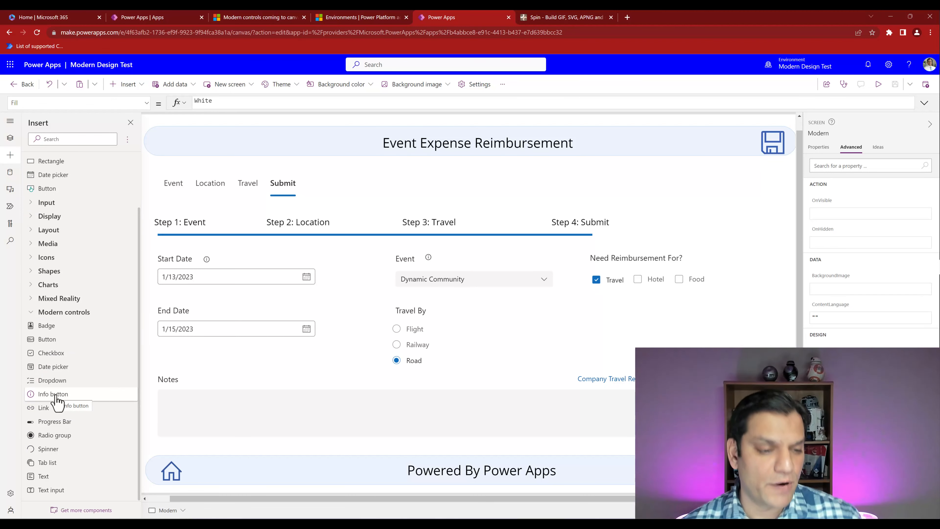
{"action": "left_click_drag", "start_coordinate": [56, 401], "coordinate": [205, 261]}
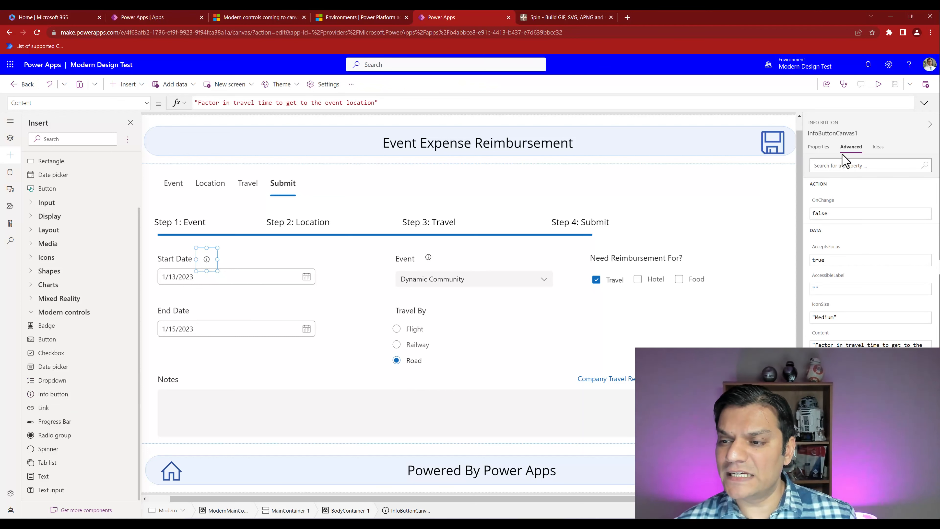
{"action": "left_click", "coordinate": [819, 147]}
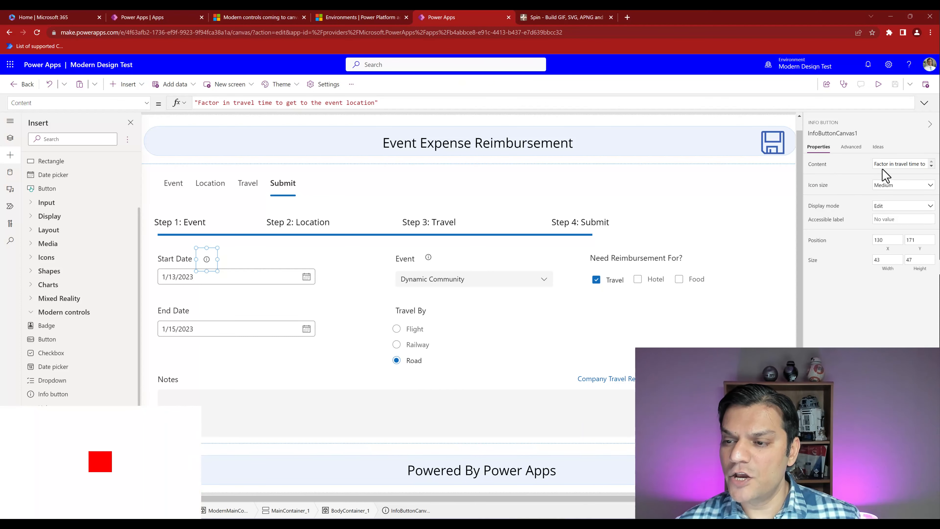
{"action": "left_click", "coordinate": [890, 188]}
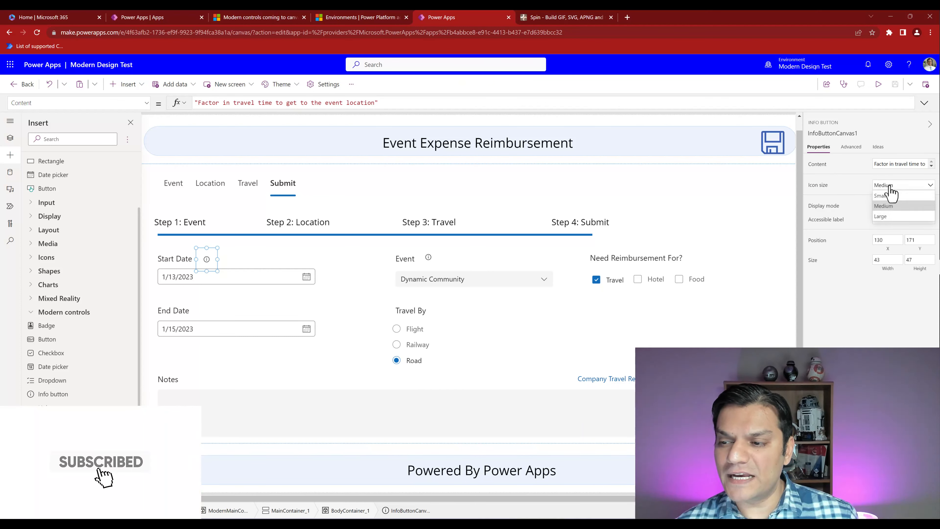
{"action": "left_click", "coordinate": [887, 206]}
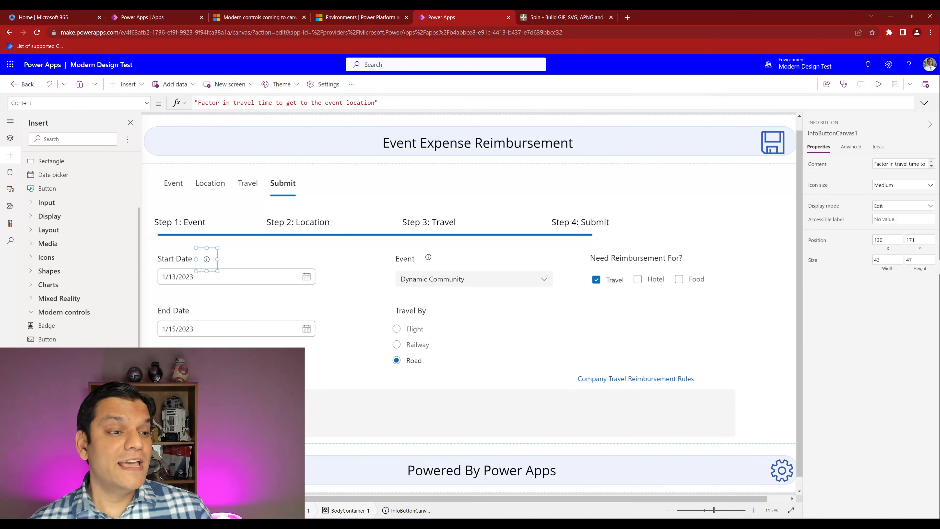
Preview the Company Travel Reimbursement Rules link on the Modern screen, close the Bing Travel page it opens, and return to editing
{"action": "left_click", "coordinate": [10, 138]}
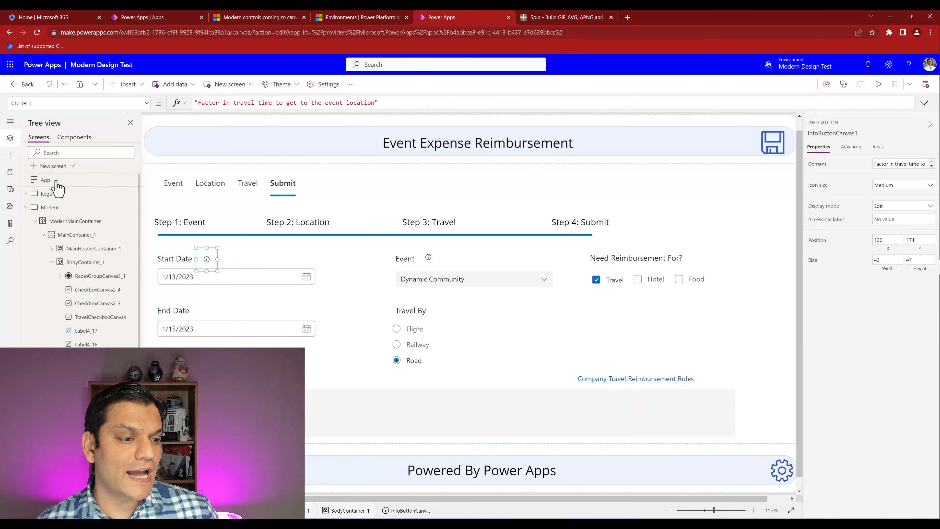
{"action": "left_click", "coordinate": [55, 193]}
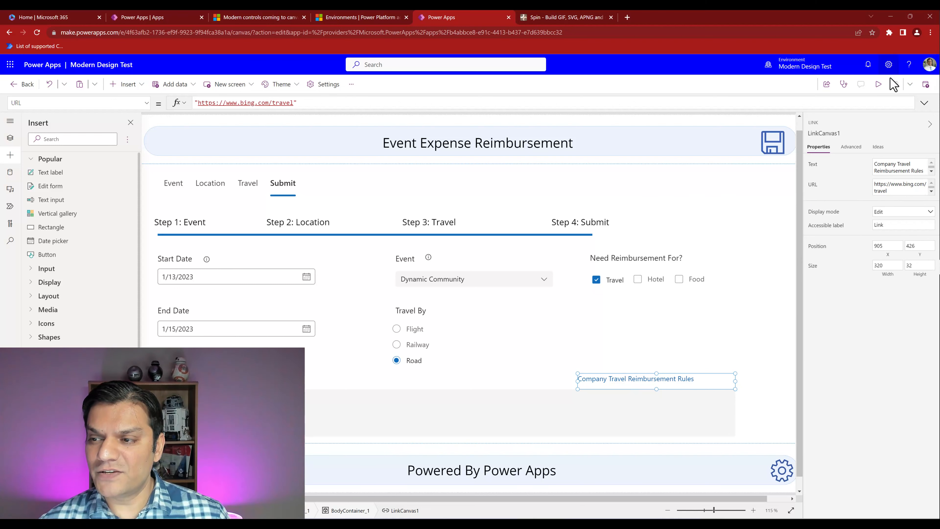
{"action": "left_click", "coordinate": [879, 85]}
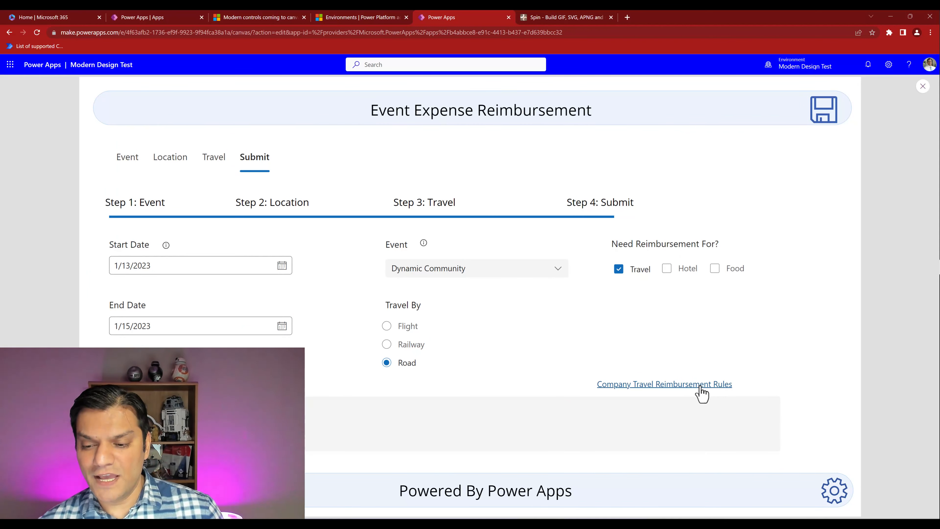
{"action": "left_click", "coordinate": [701, 388]}
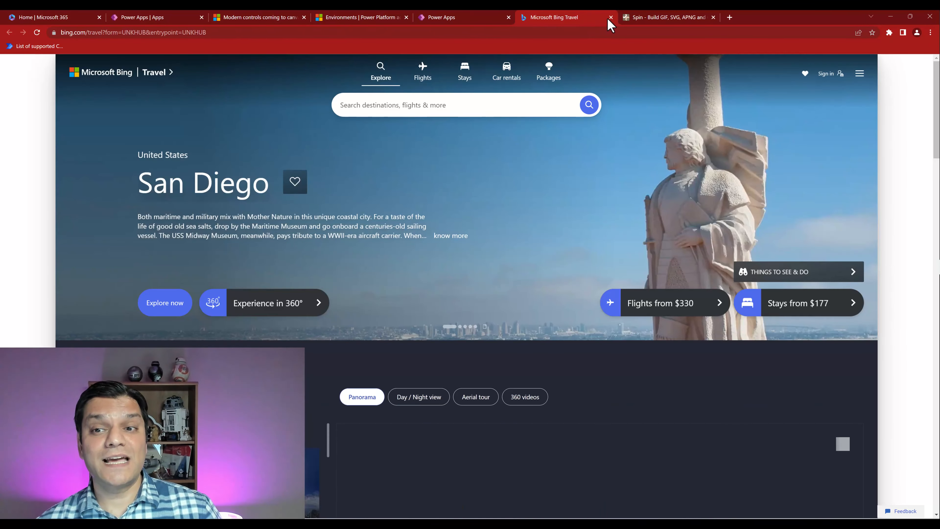
{"action": "left_click", "coordinate": [611, 17]}
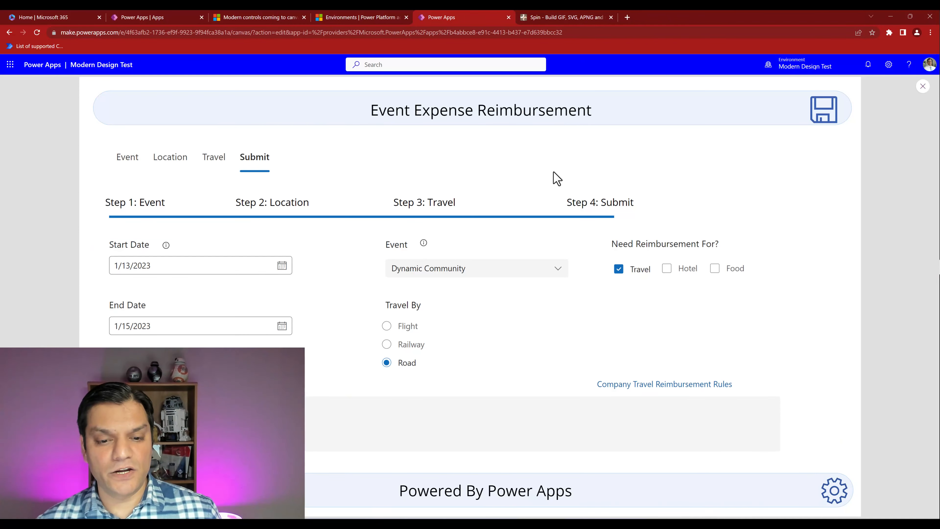
{"action": "left_click", "coordinate": [924, 87]}
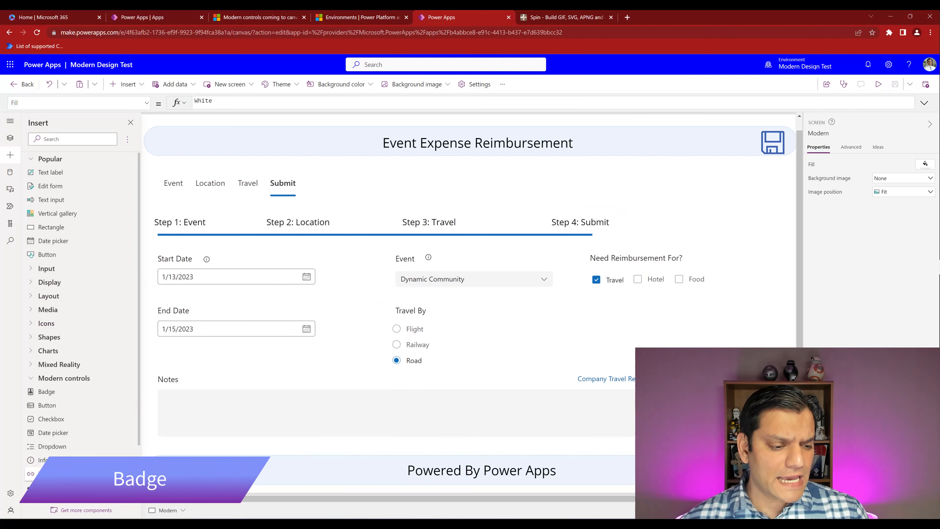
Locate the modern Badge control, select the badge behind the Event Expense Reimbursement header, and inspect its content property
{"action": "scroll", "coordinate": [74, 370], "scroll_direction": "down", "scroll_amount": 2}
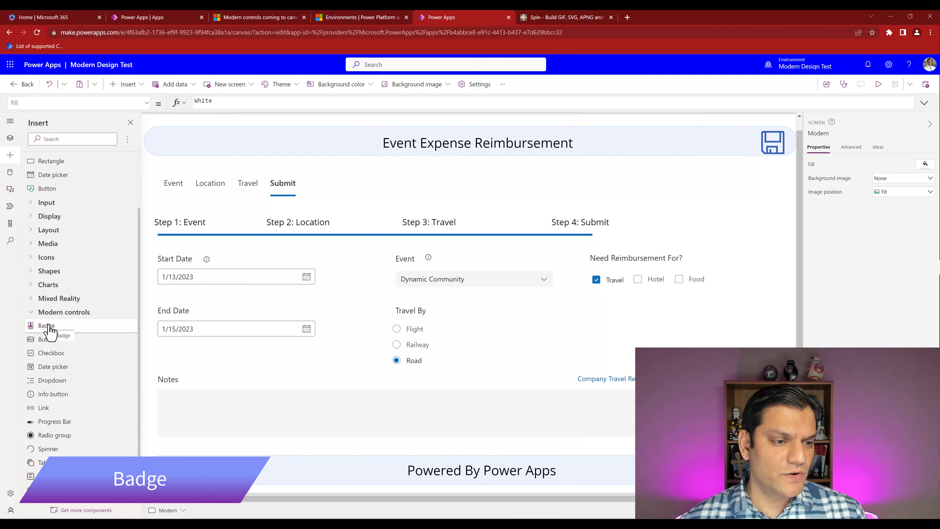
{"action": "left_click_drag", "start_coordinate": [50, 332], "coordinate": [152, 144]}
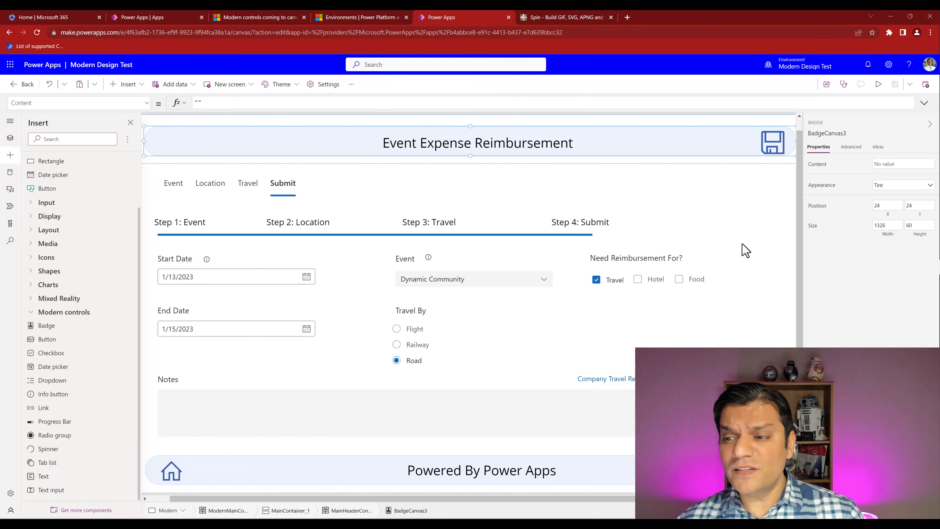
{"action": "left_click", "coordinate": [891, 165]}
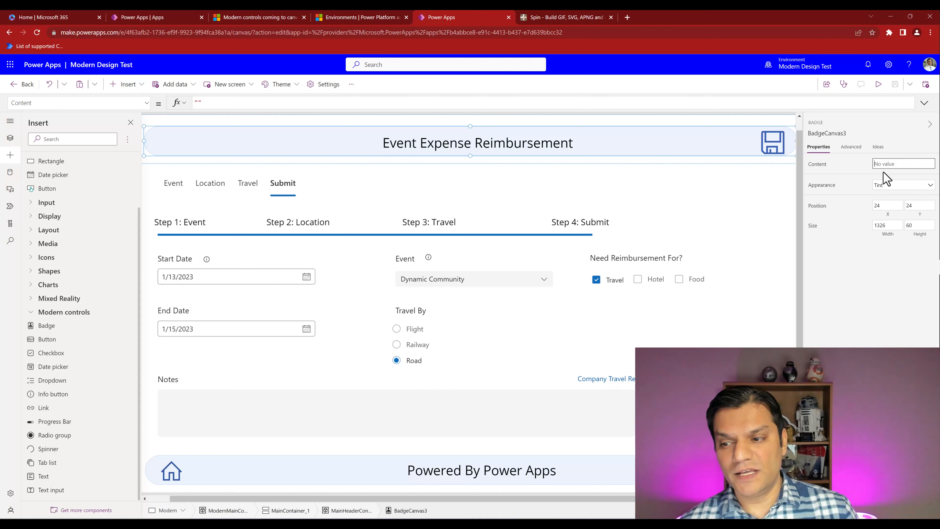
Try the Filled, Ghost and Outline appearances on the header badge, and set it back to Tint
{"action": "left_click", "coordinate": [888, 194]}
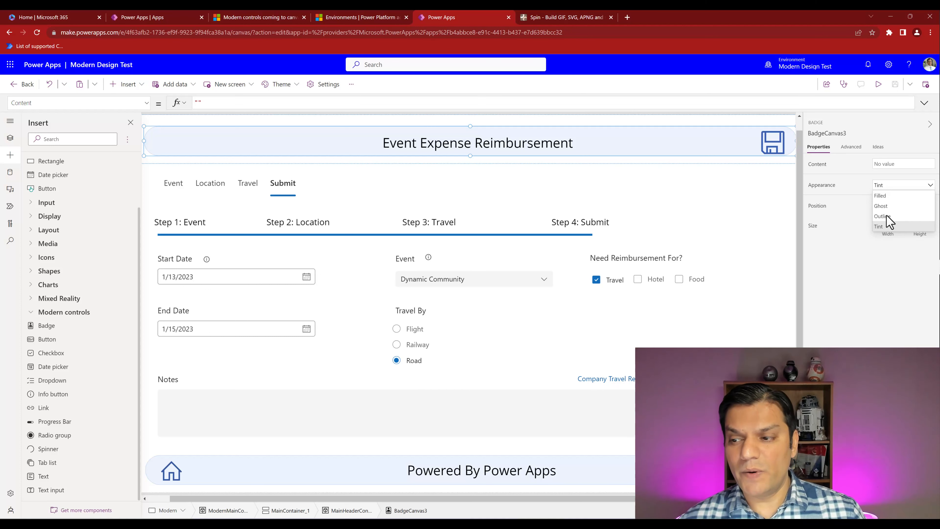
{"action": "left_click", "coordinate": [885, 196]}
{"action": "left_click", "coordinate": [886, 195]}
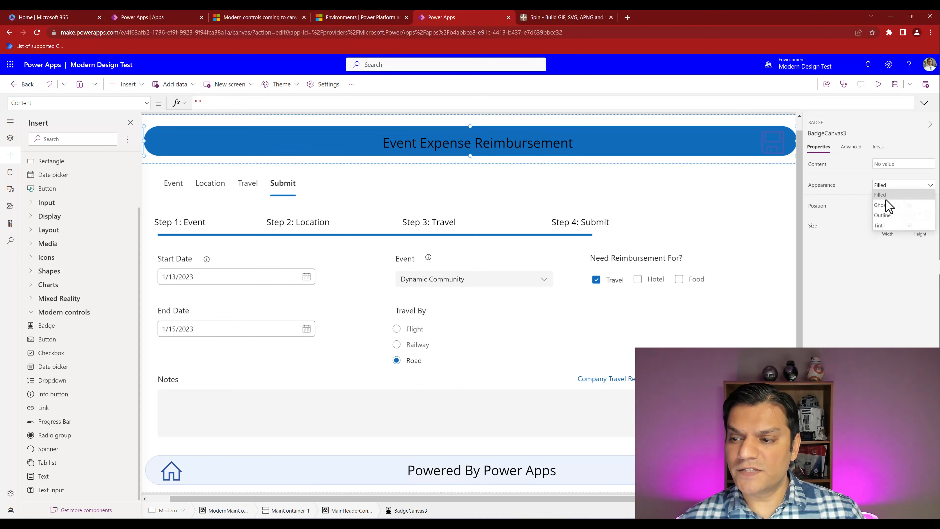
{"action": "left_click", "coordinate": [887, 209]}
{"action": "left_click", "coordinate": [887, 195]}
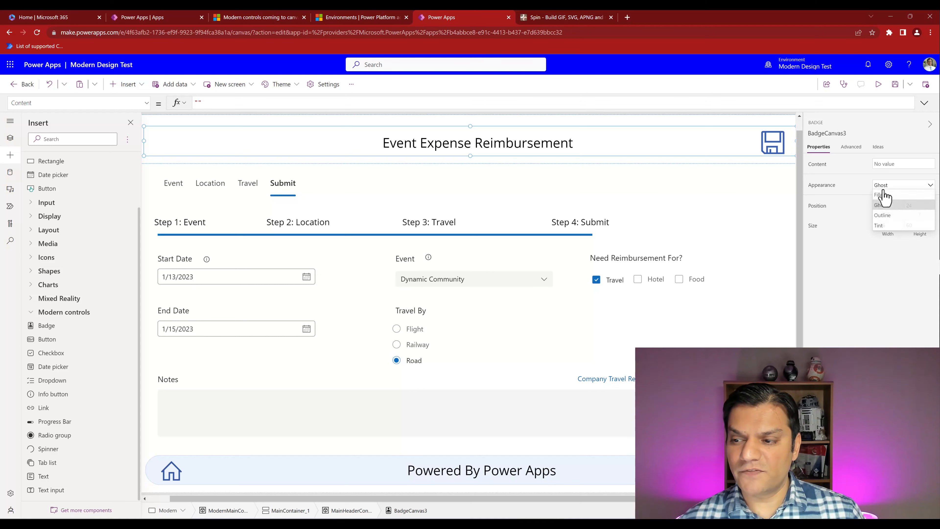
{"action": "left_click", "coordinate": [885, 217]}
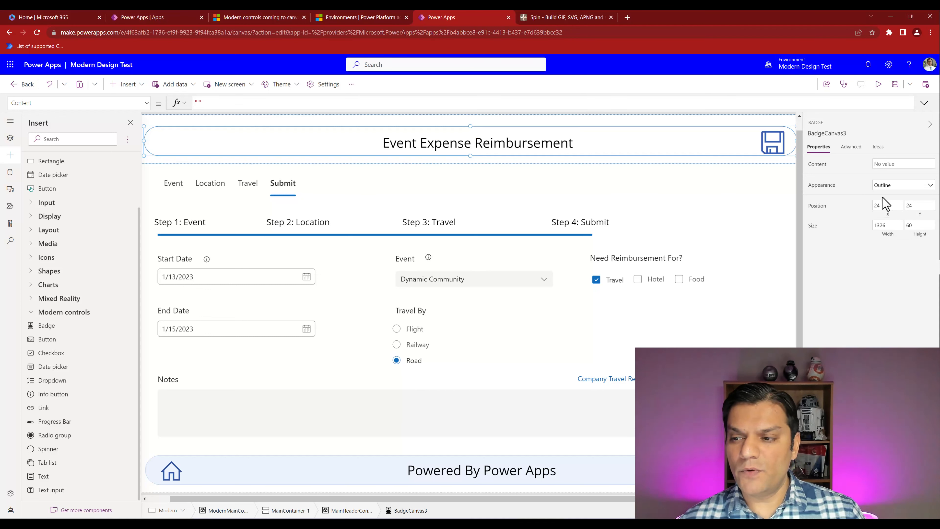
{"action": "left_click", "coordinate": [885, 188]}
{"action": "left_click", "coordinate": [885, 226]}
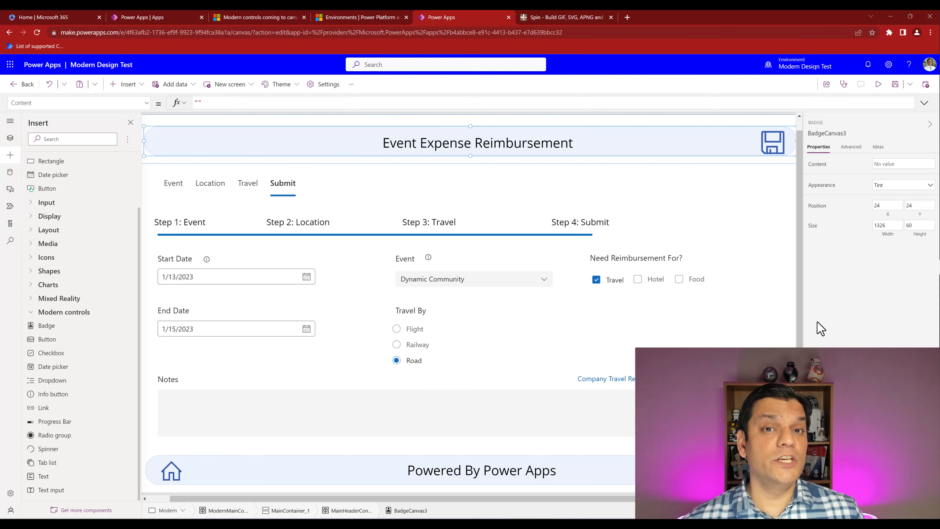
Select the Notes text input on the Modern screen and review its properties
{"action": "left_click", "coordinate": [794, 340]}
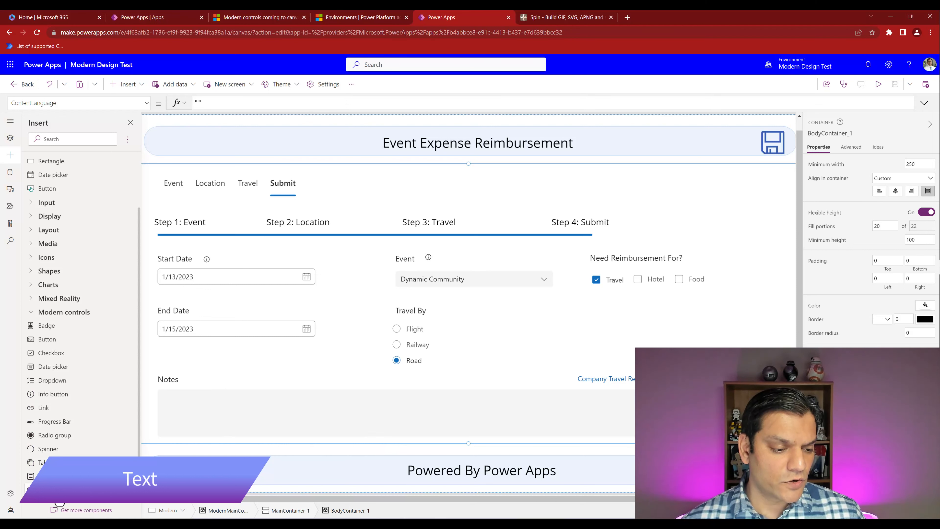
{"action": "left_click", "coordinate": [218, 417]}
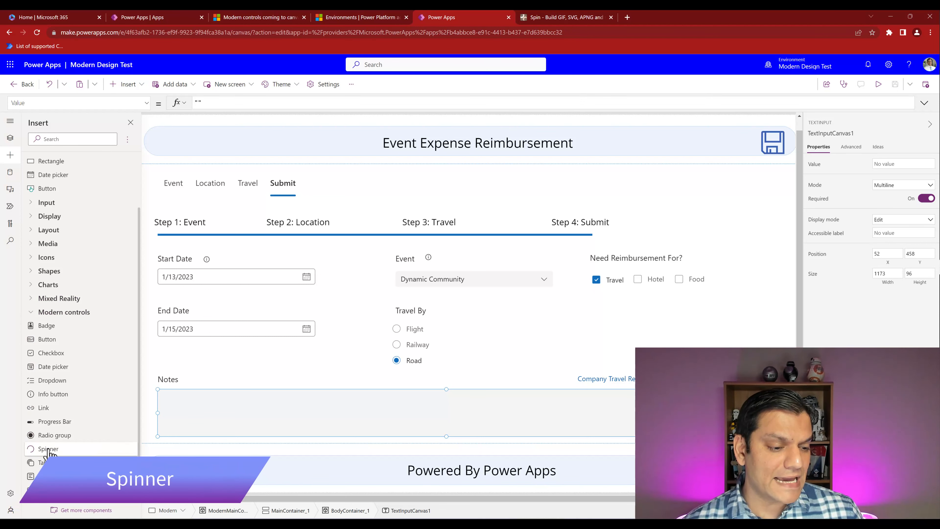
Insert a modern Spinner on the empty TestScreen and enlarge it to about 316 by 294
{"action": "left_click", "coordinate": [10, 138]}
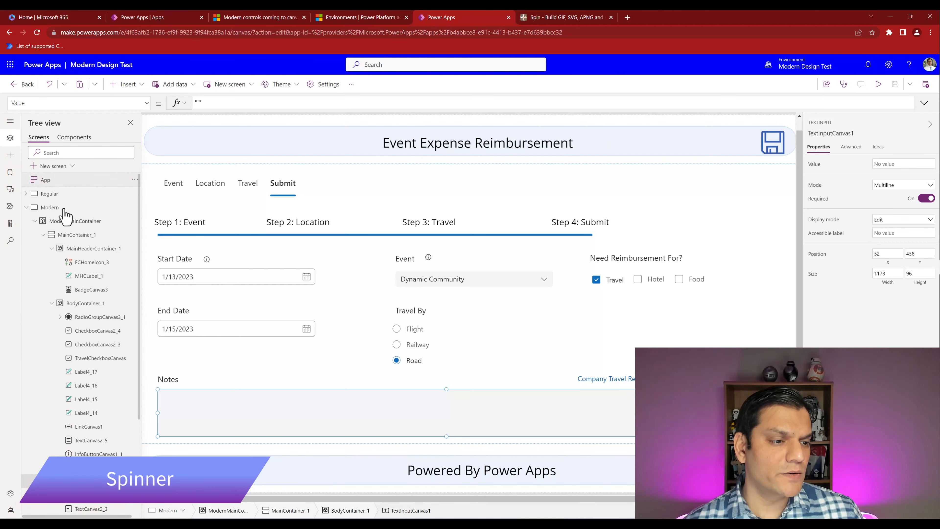
{"action": "left_click", "coordinate": [27, 207]}
{"action": "left_click", "coordinate": [52, 223]}
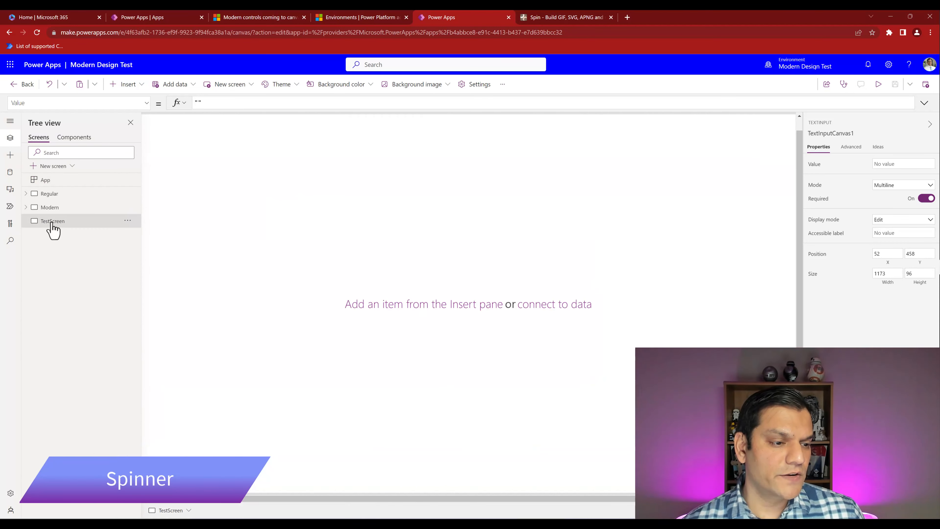
{"action": "left_click", "coordinate": [10, 156]}
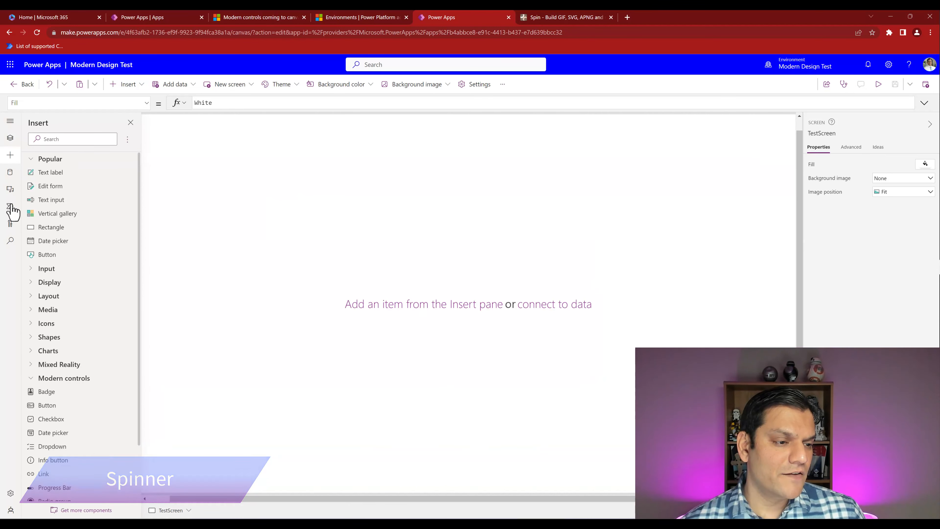
{"action": "scroll", "coordinate": [49, 407], "scroll_direction": "down", "scroll_amount": 3}
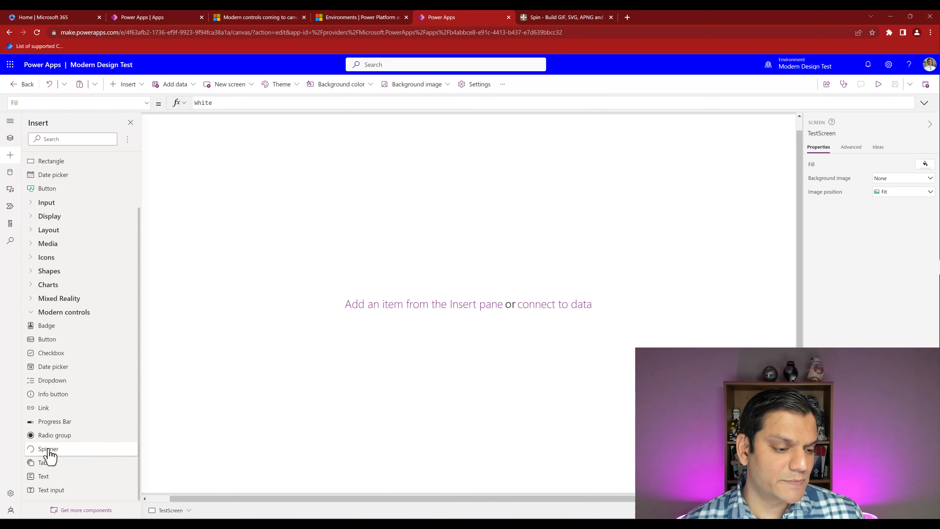
{"action": "left_click_drag", "start_coordinate": [48, 450], "coordinate": [412, 266]}
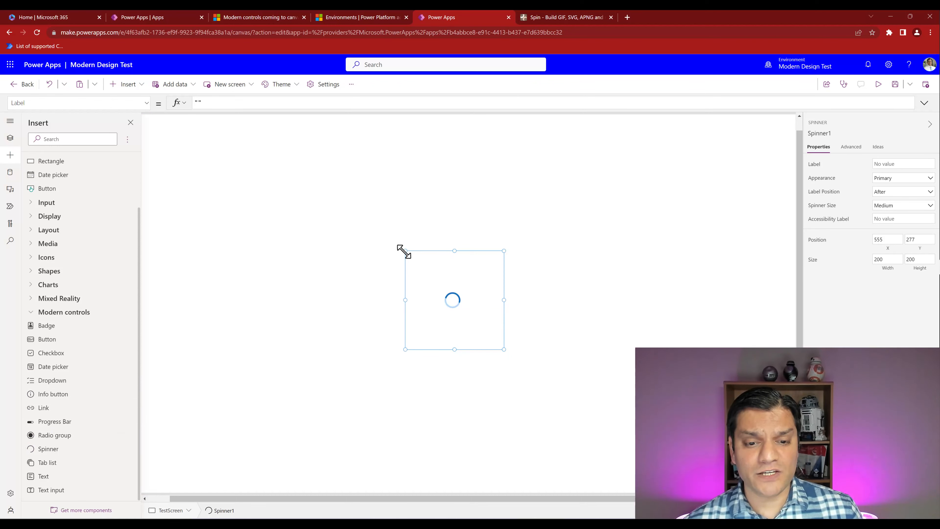
{"action": "left_click_drag", "start_coordinate": [357, 221], "coordinate": [349, 205]}
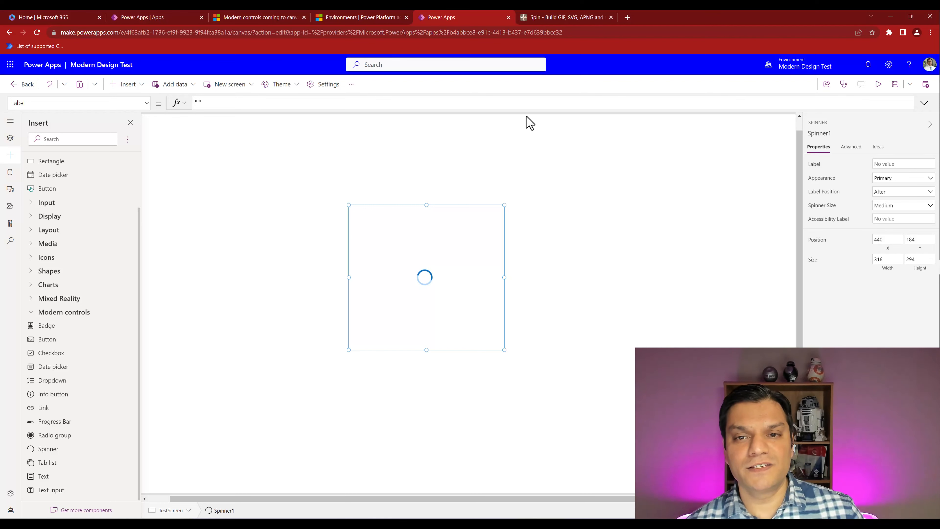
Switch to the loading.io Spin page to view its customizable spinner for comparison, and return to Power Apps
{"action": "left_click", "coordinate": [559, 18]}
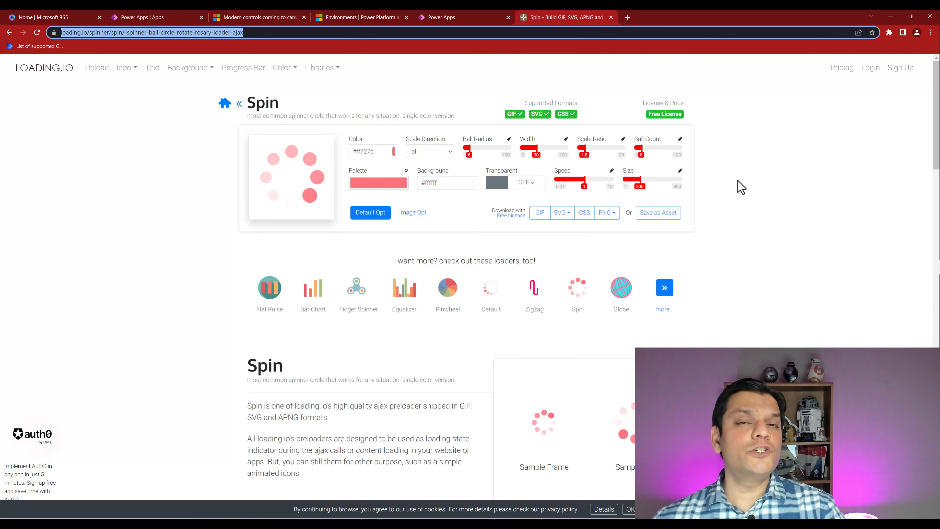
{"action": "left_click", "coordinate": [452, 18]}
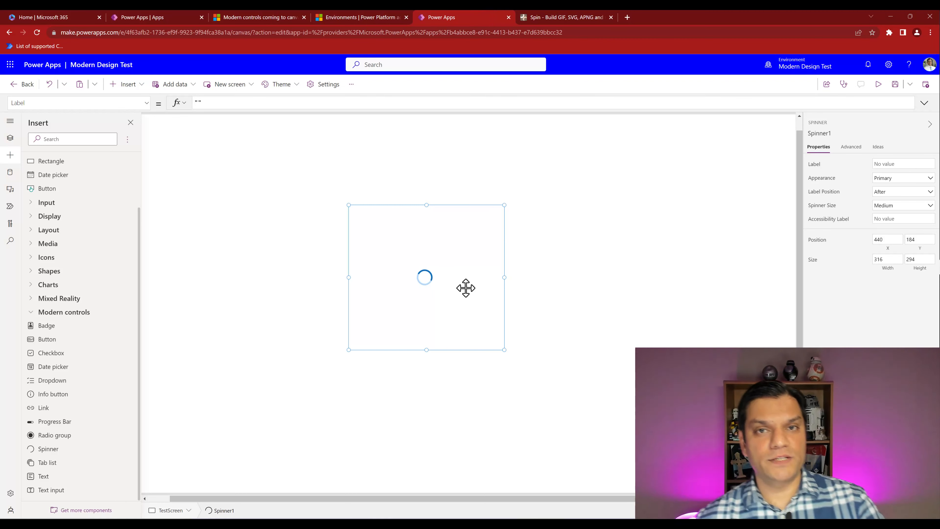
Set the spinner's appearance to Inverted and try the Before label position before setting it to Above
{"action": "left_click", "coordinate": [883, 183]}
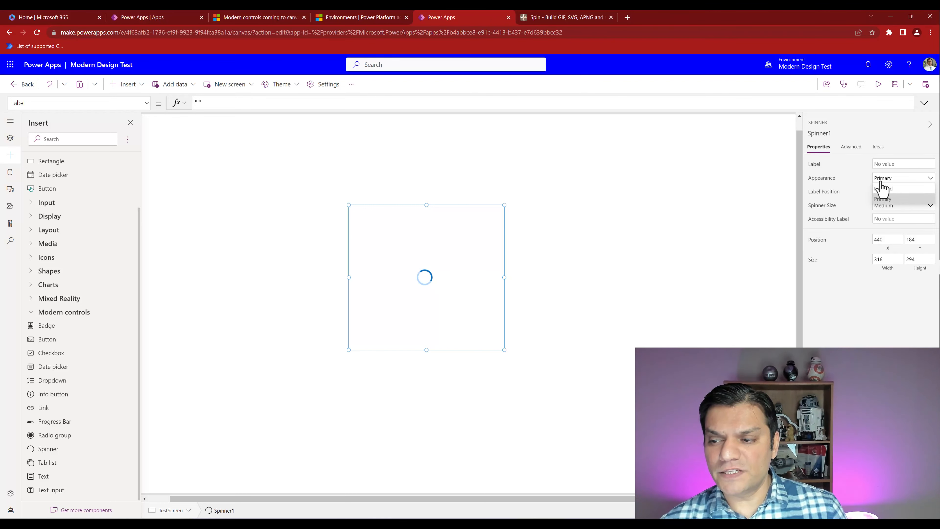
{"action": "left_click", "coordinate": [884, 192]}
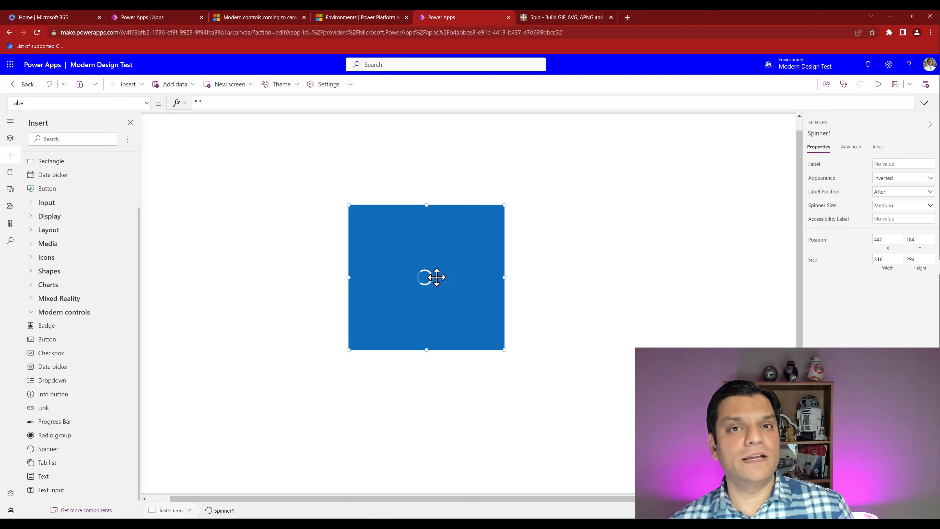
{"action": "left_click", "coordinate": [890, 193]}
{"action": "left_click", "coordinate": [890, 203]}
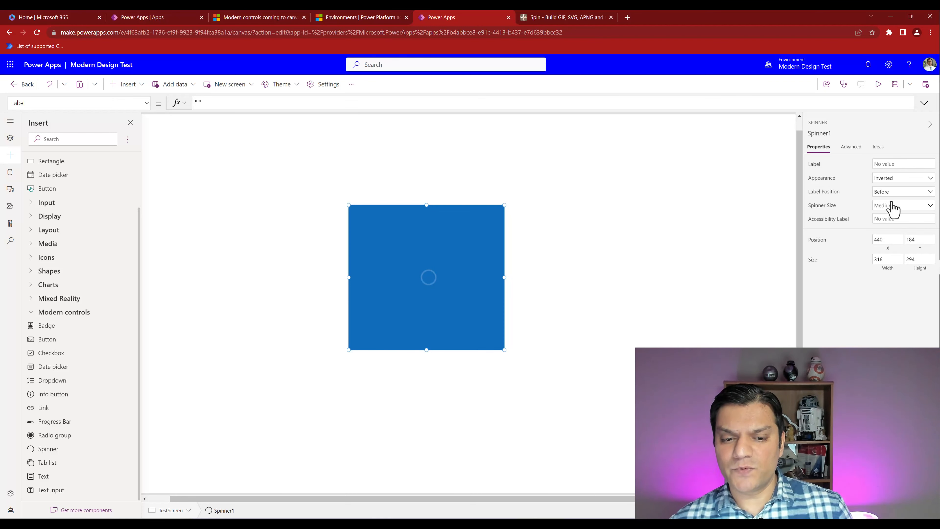
{"action": "left_click", "coordinate": [892, 192]}
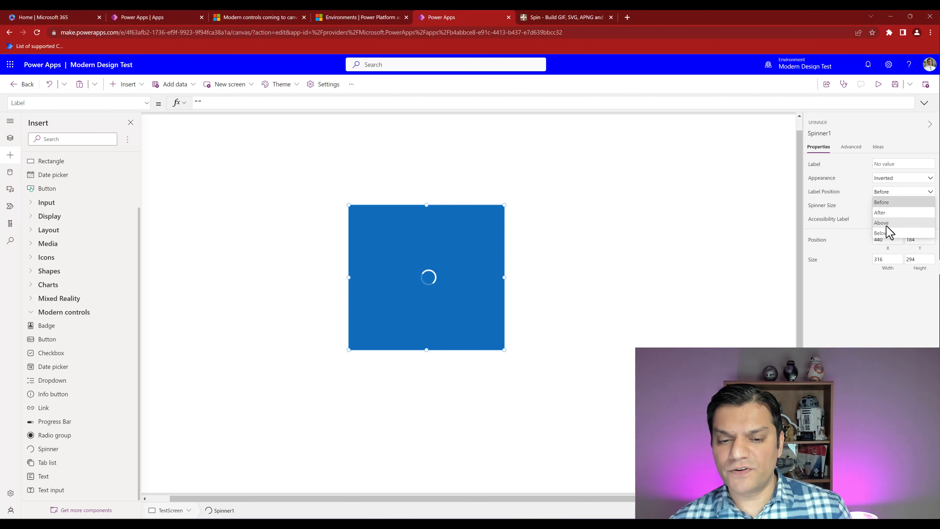
{"action": "left_click", "coordinate": [888, 222]}
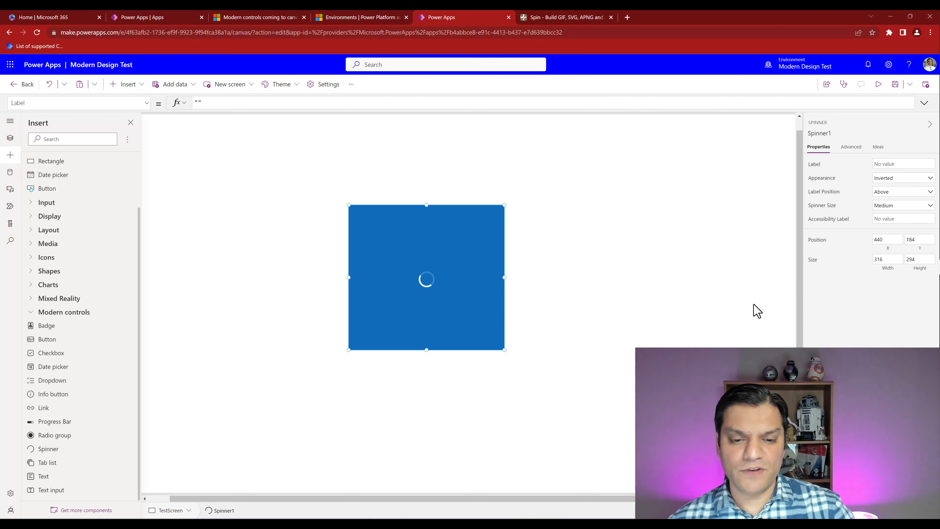
Try the Tiny spinner size, and set the size to Huge
{"action": "left_click", "coordinate": [886, 209]}
{"action": "left_click", "coordinate": [886, 215]}
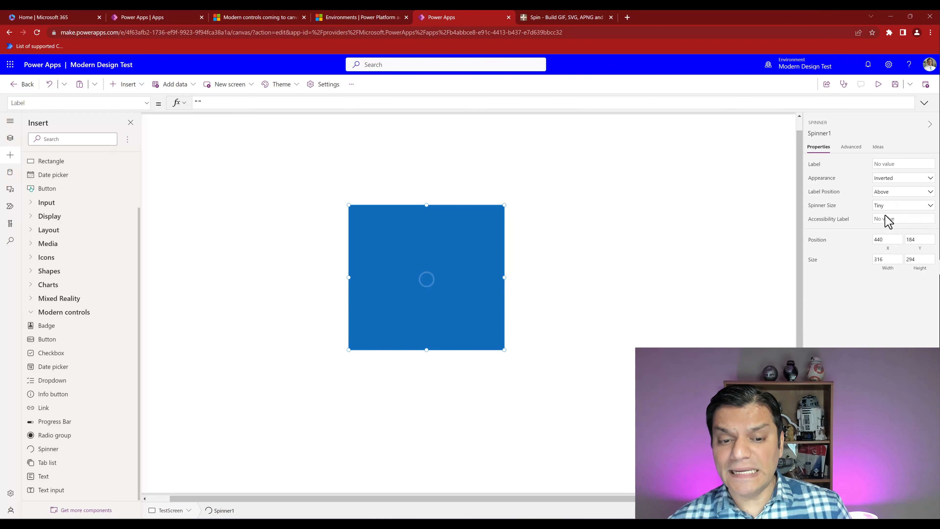
{"action": "left_click", "coordinate": [885, 210]}
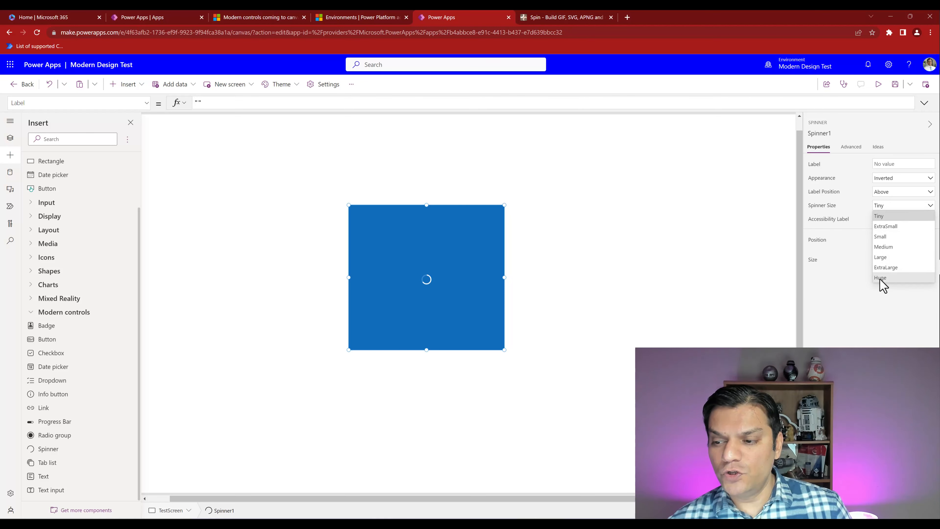
{"action": "left_click", "coordinate": [884, 287]}
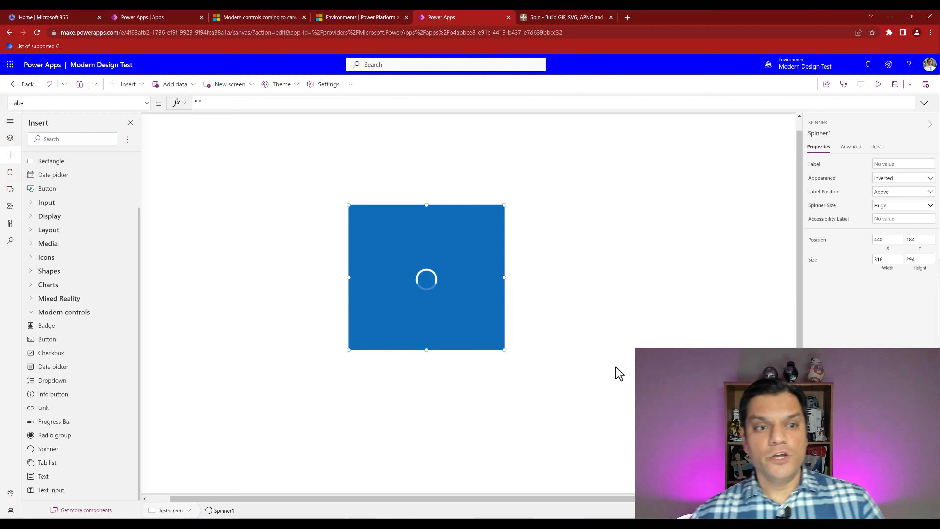